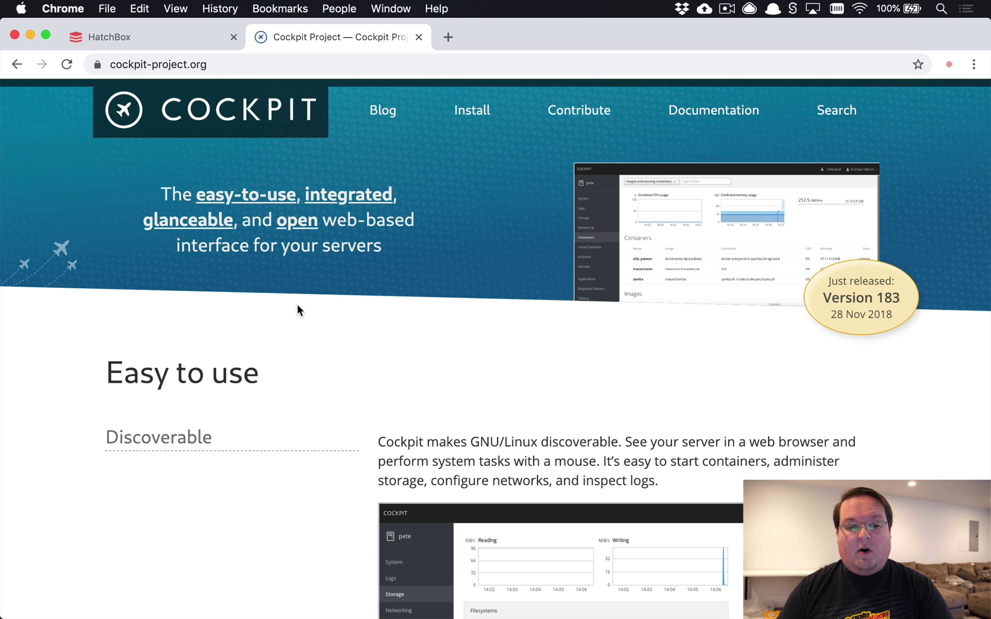
Step: In iTerm2, clear the screen and rerun the saved ssh command to connect to the server
{"action": "key", "text": "super+Tab"}
{"action": "key", "text": "super+Tab"}
{"action": "type", "text": "clear"}
{"action": "key", "text": "Return"}
{"action": "key", "text": "Up"}
{"action": "key", "text": "Up"}
{"action": "key", "text": "Up"}
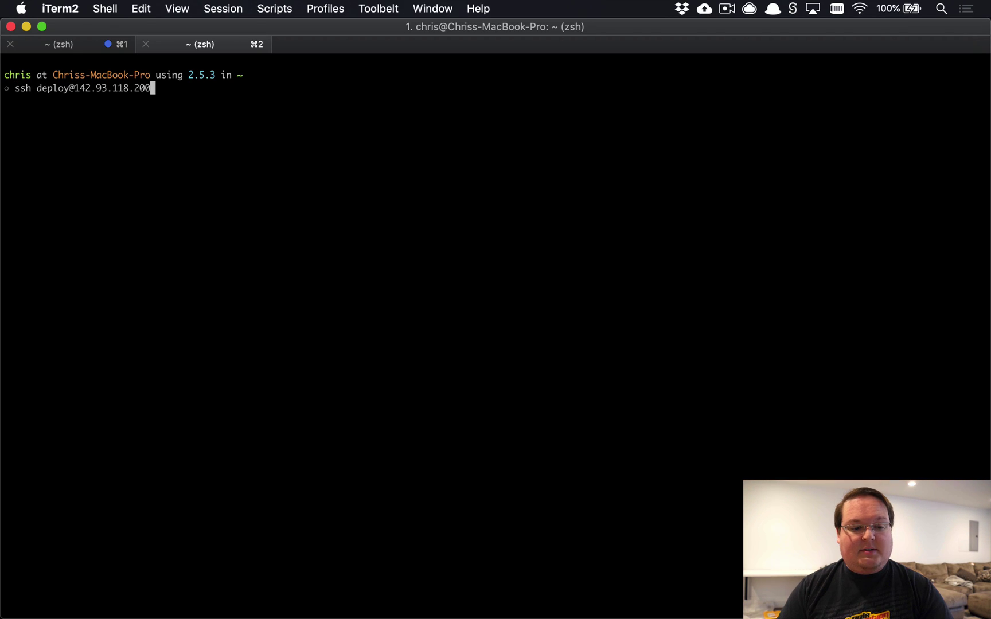
{"action": "key", "text": "Return"}
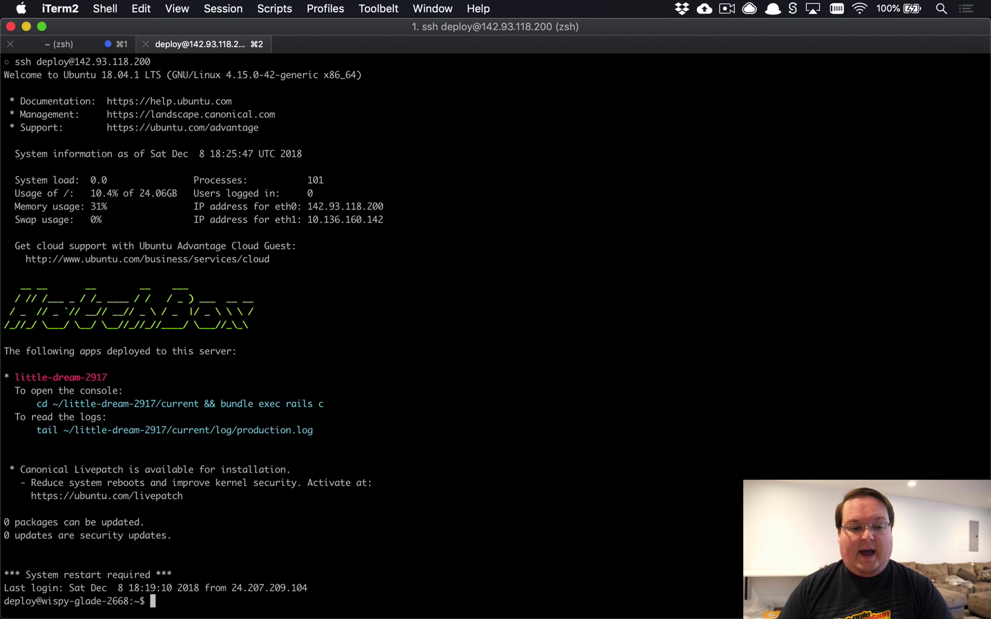
Step: Install cockpit with sudo apt install cockpit and compare its version 164-1 against the browser
{"action": "type", "text": "sudo aapt"}
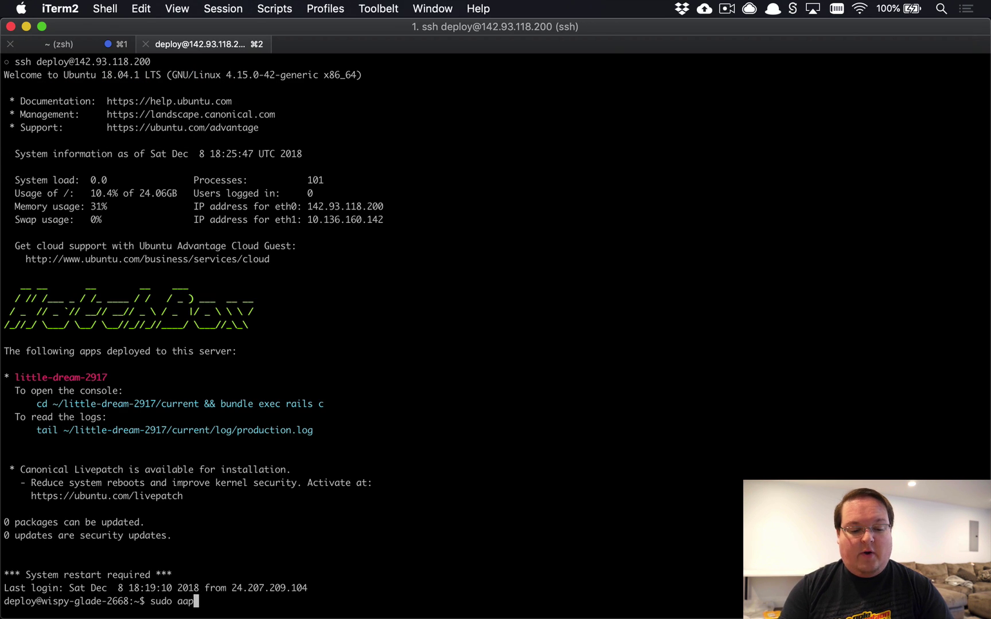
{"action": "key", "text": "BackSpace"}
{"action": "key", "text": "BackSpace"}
{"action": "key", "text": "BackSpace"}
{"action": "type", "text": "pt install cockpit"}
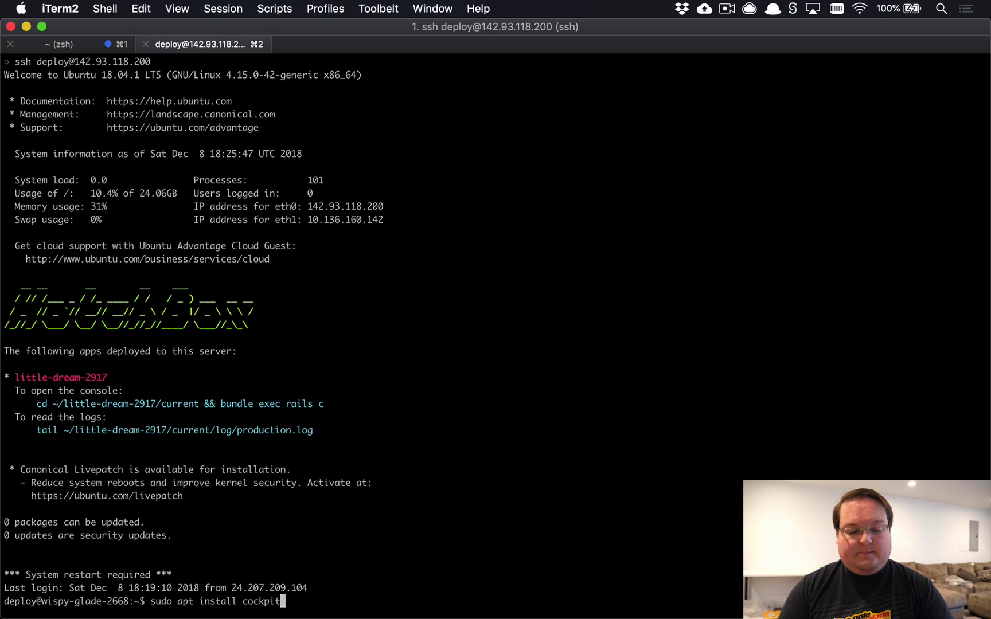
{"action": "key", "text": "Return"}
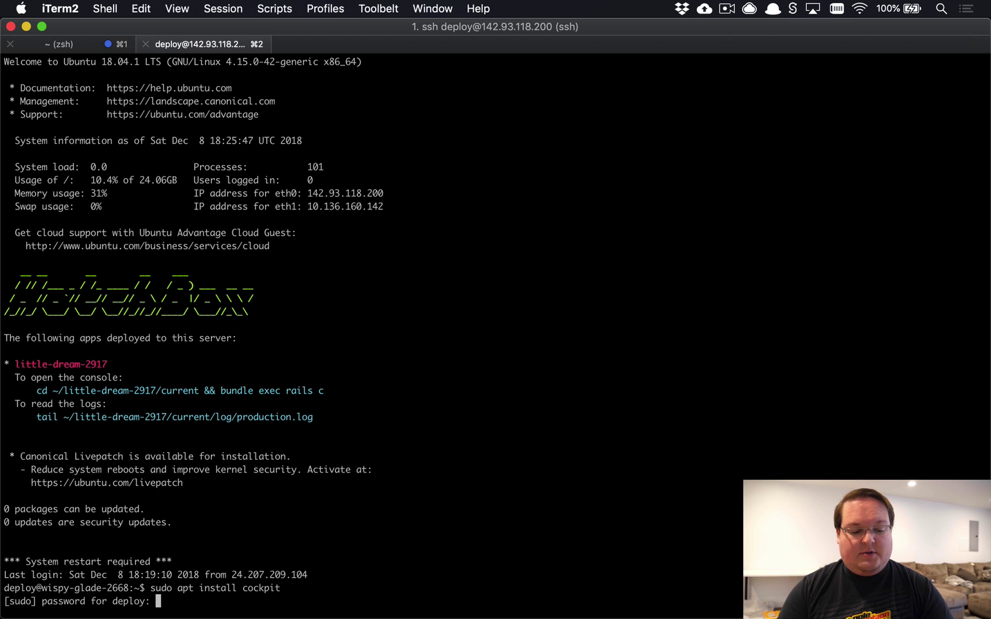
{"action": "key", "text": "Return"}
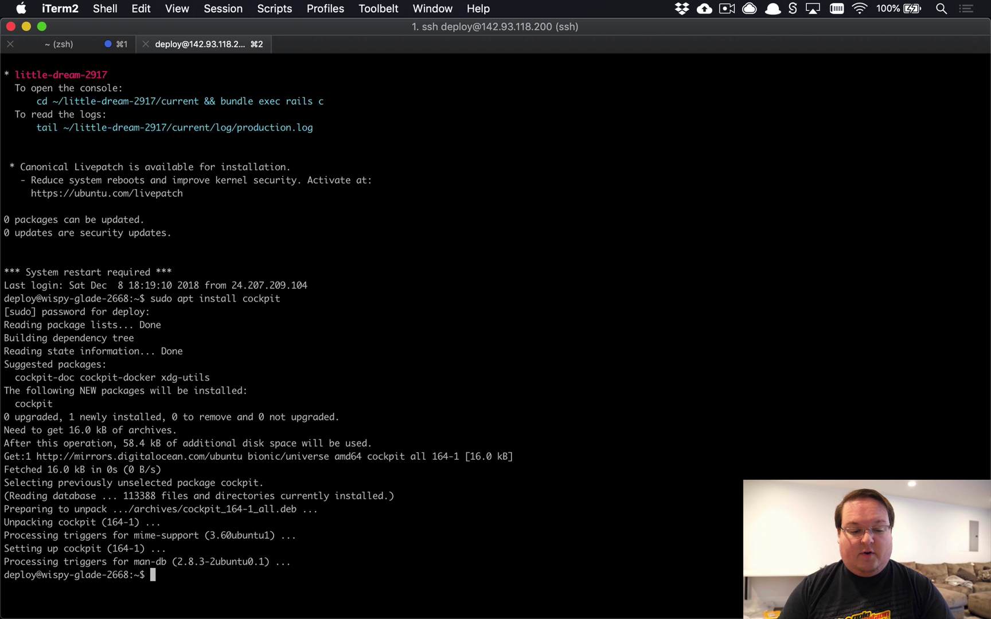
{"action": "double_click", "coordinate": [439, 459]}
{"action": "key", "text": "super+Tab"}
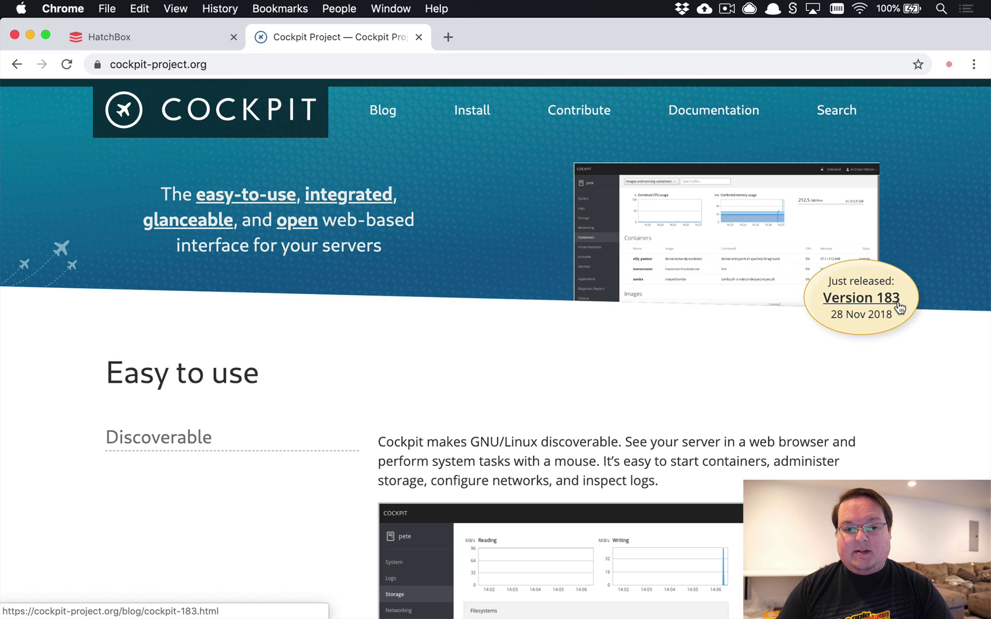
{"action": "key", "text": "super+Tab"}
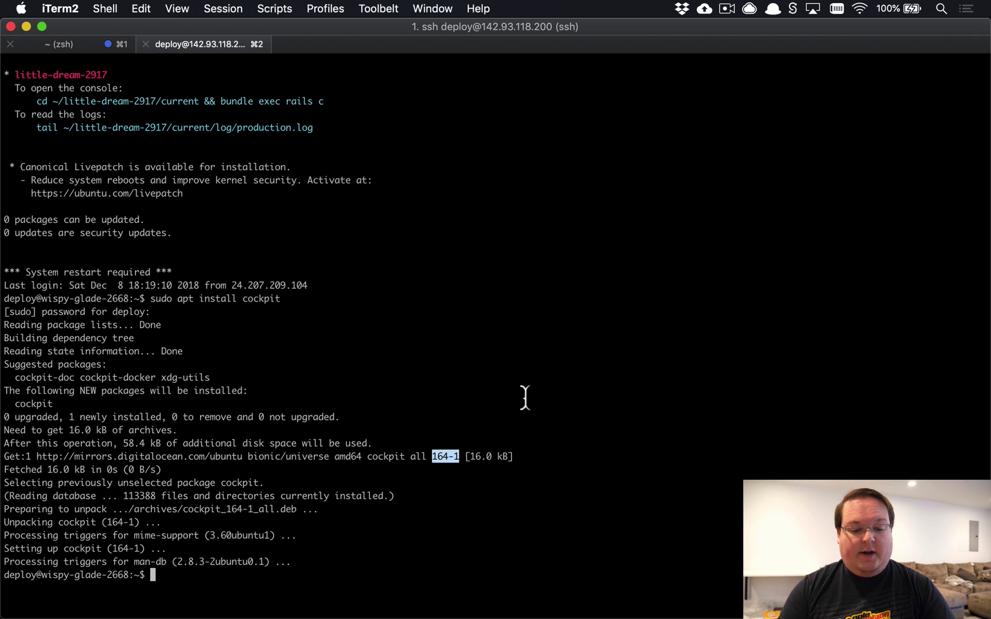
Step: Run sudo apt install cockpit/bionic-backports to upgrade to 183-1~ubuntu18.04.1 and select the new version
{"action": "key", "text": "Up"}
{"action": "type", "text": "/"}
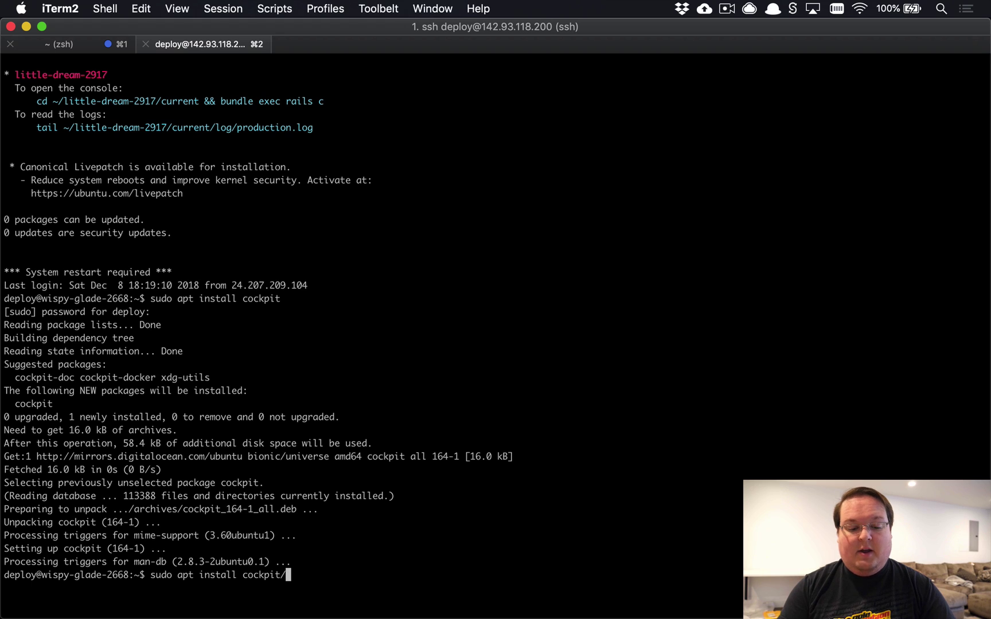
{"action": "type", "text": "bionic"}
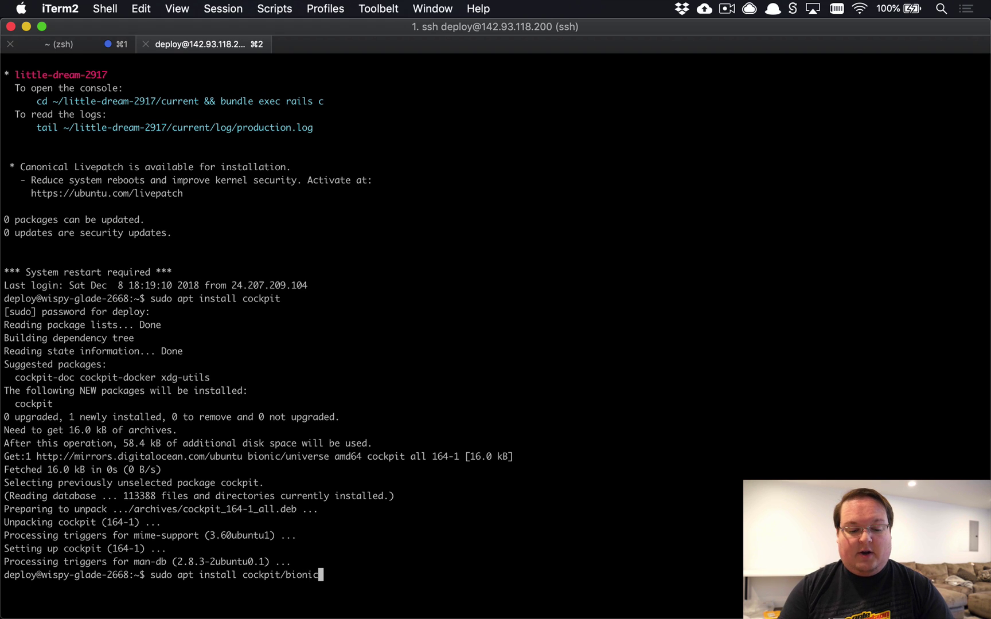
{"action": "type", "text": "-backports"}
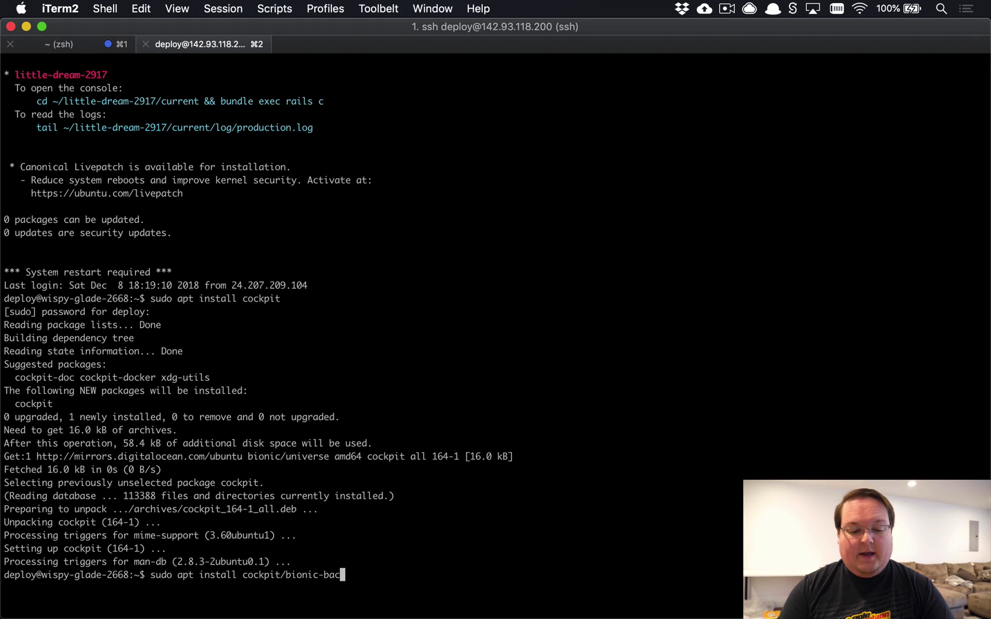
{"action": "key", "text": "Left"}
{"action": "key", "text": "Left"}
{"action": "key", "text": "Left"}
{"action": "key", "text": "Left"}
{"action": "key", "text": "Left"}
{"action": "key", "text": "Left"}
{"action": "key", "text": "Left"}
{"action": "key", "text": "Left"}
{"action": "key", "text": "Left"}
{"action": "key", "text": "Left"}
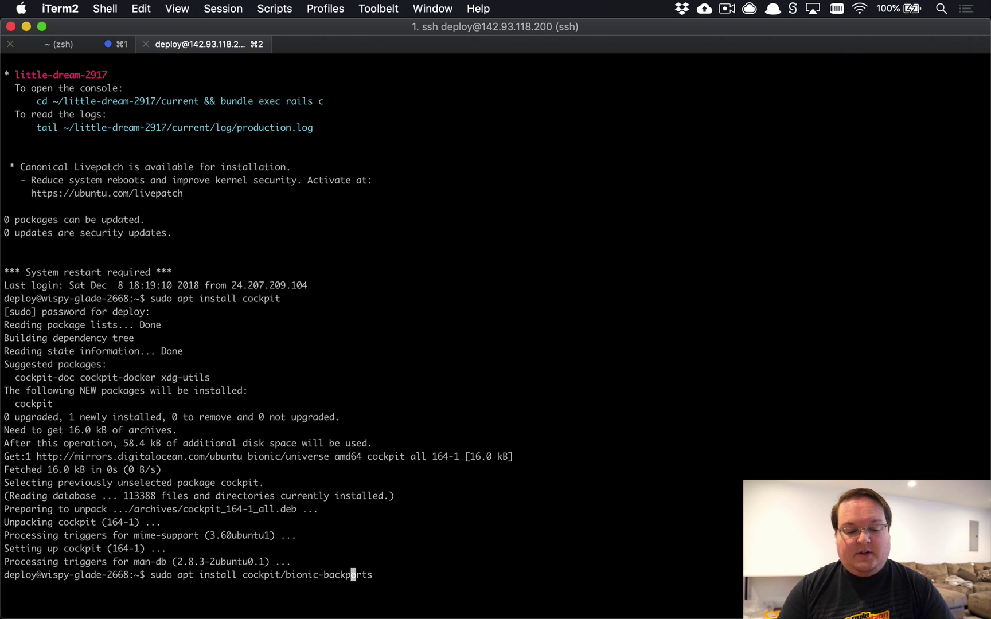
{"action": "key", "text": "Left"}
{"action": "key", "text": "Left"}
{"action": "key", "text": "Left"}
{"action": "key", "text": "Left"}
{"action": "key", "text": "Left"}
{"action": "key", "text": "Left"}
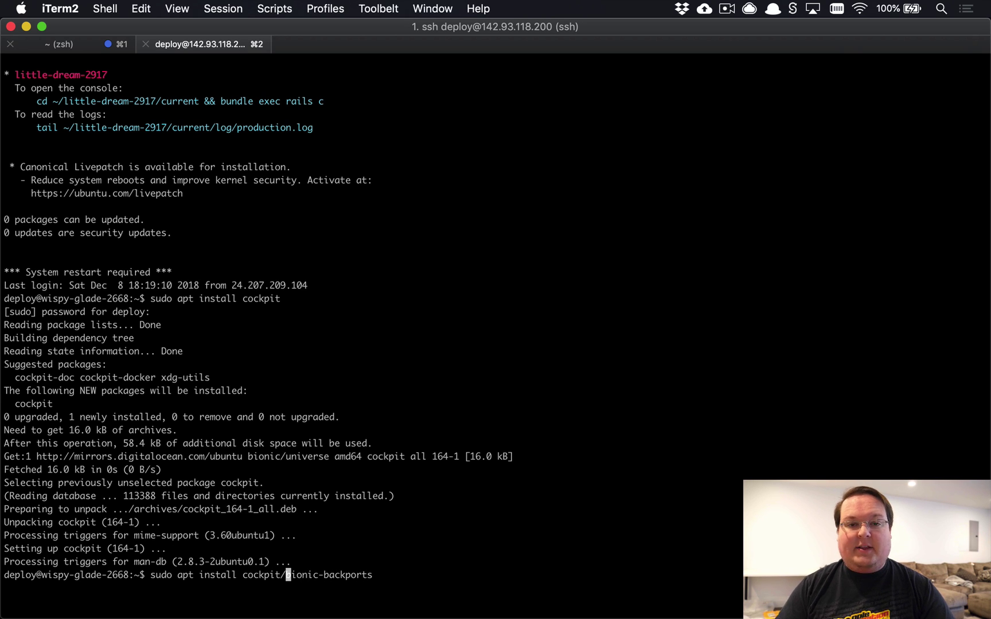
{"action": "key", "text": "Return"}
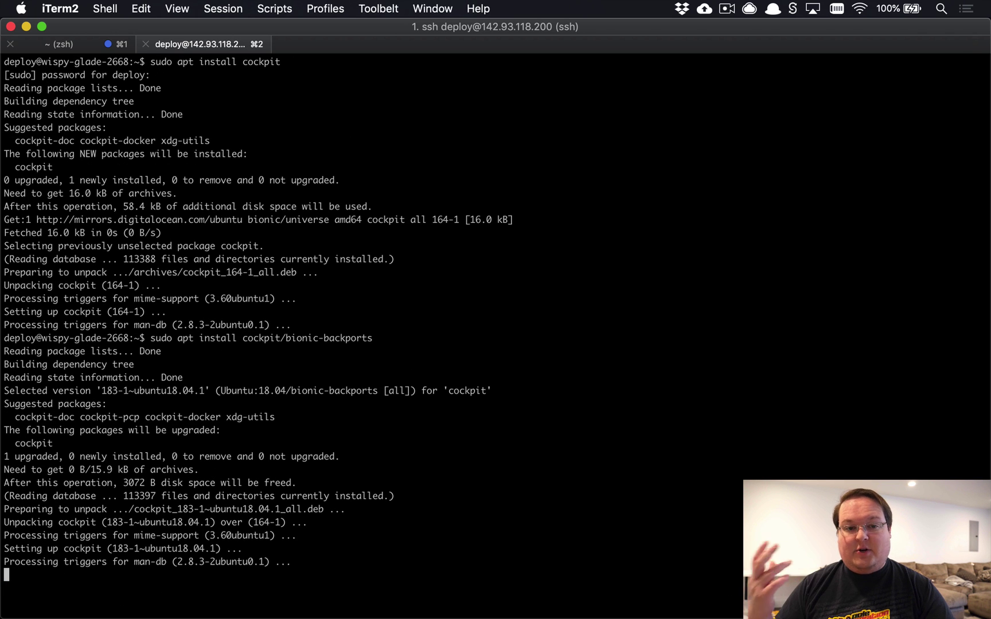
{"action": "double_click", "coordinate": [107, 391]}
Step: In Chrome, view the Running Cockpit install page's distribution table, then go back to iTerm2
{"action": "key", "text": "super+Tab"}
{"action": "key", "text": "super+Tab"}
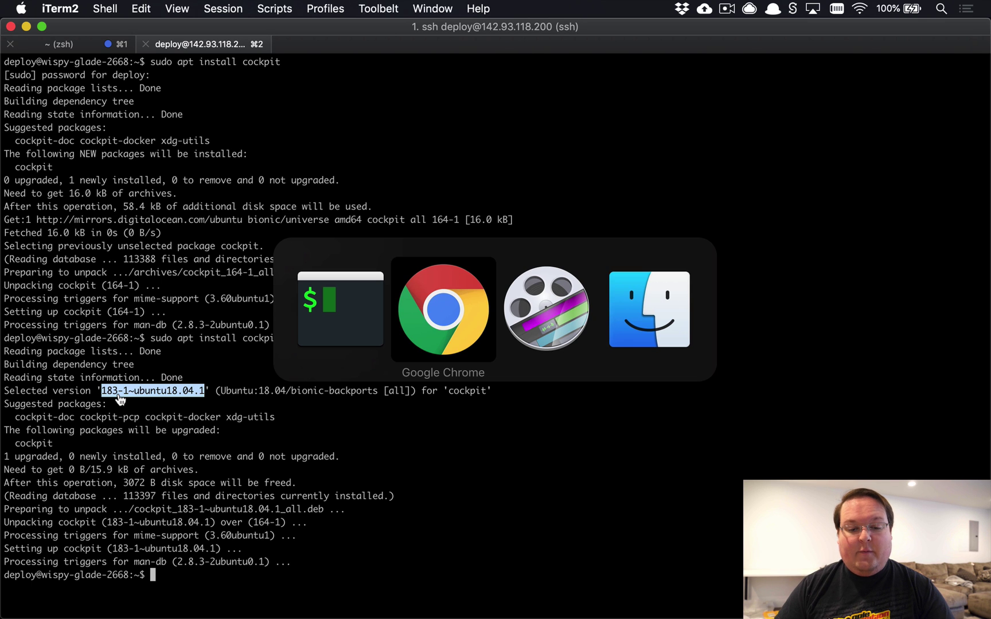
{"action": "key", "text": "super+shift+Tab"}
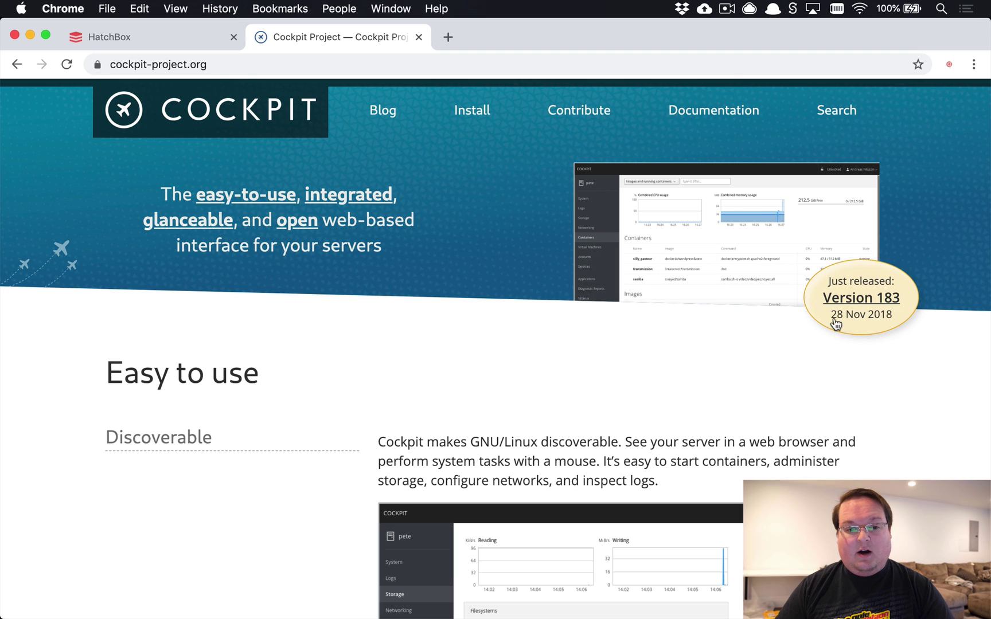
{"action": "left_click", "coordinate": [469, 115]}
{"action": "scroll", "coordinate": [330, 506], "scroll_direction": "down", "scroll_amount": 10}
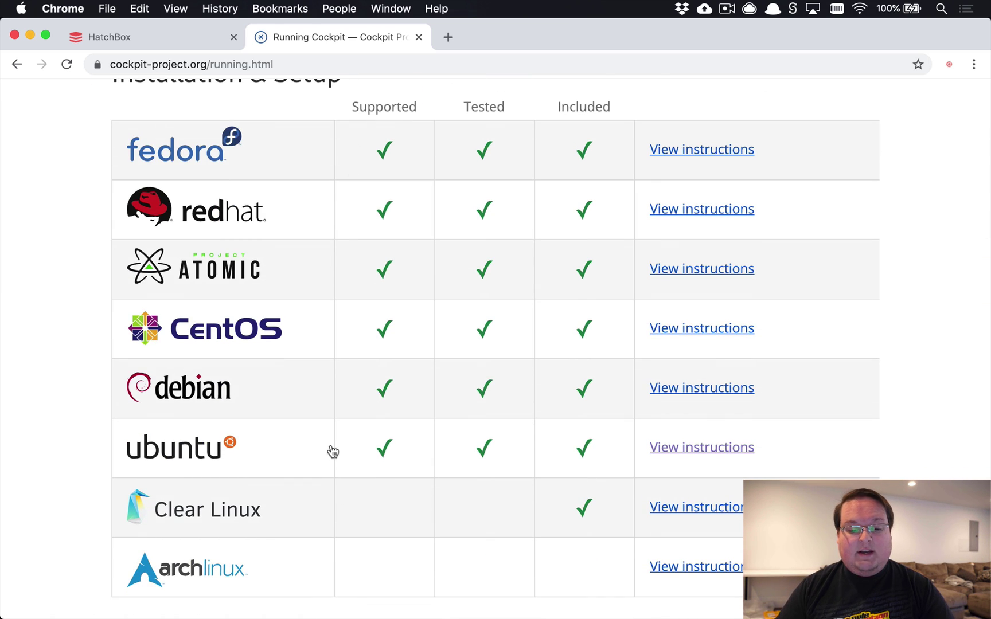
{"action": "scroll", "coordinate": [330, 264], "scroll_direction": "up", "scroll_amount": 7}
{"action": "scroll", "coordinate": [328, 263], "scroll_direction": "up", "scroll_amount": 1}
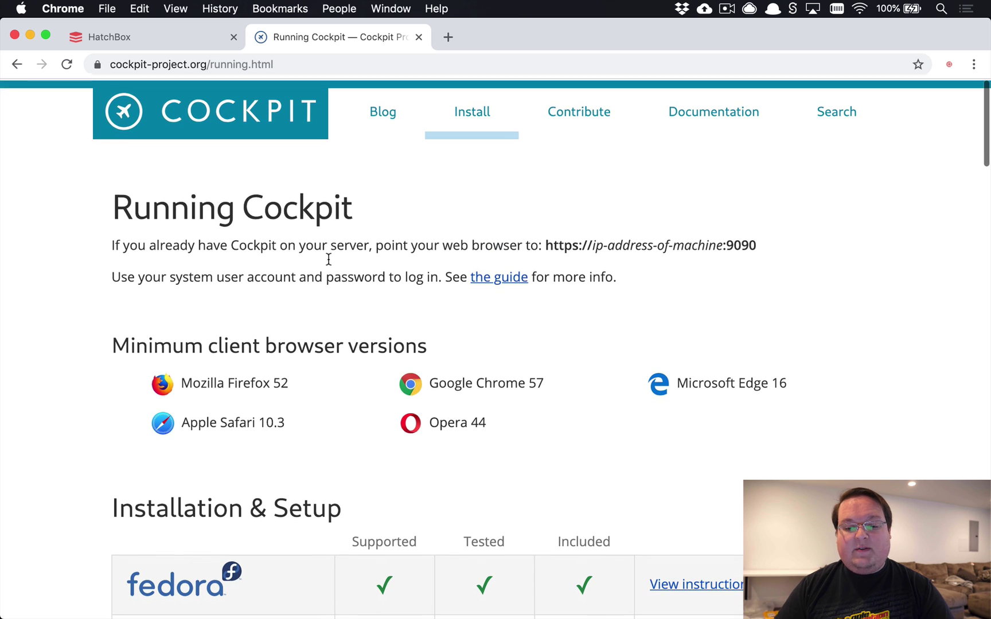
{"action": "key", "text": "super+Tab"}
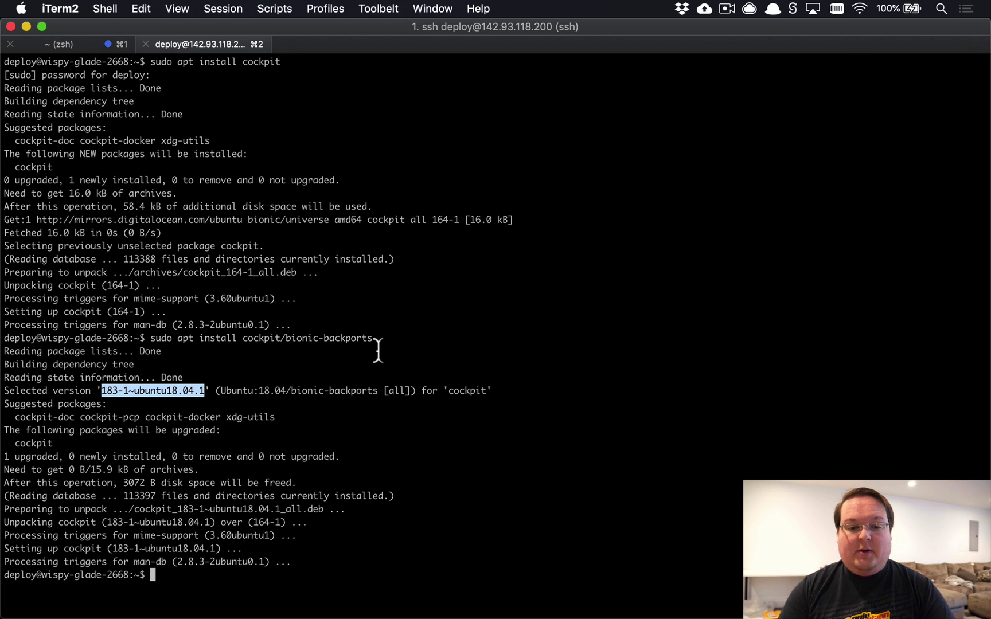
Step: Run sudo ufw allow 9090 and highlight the 'Skipping adding existing rule' lines before returning to Chrome
{"action": "type", "text": "sudo "}
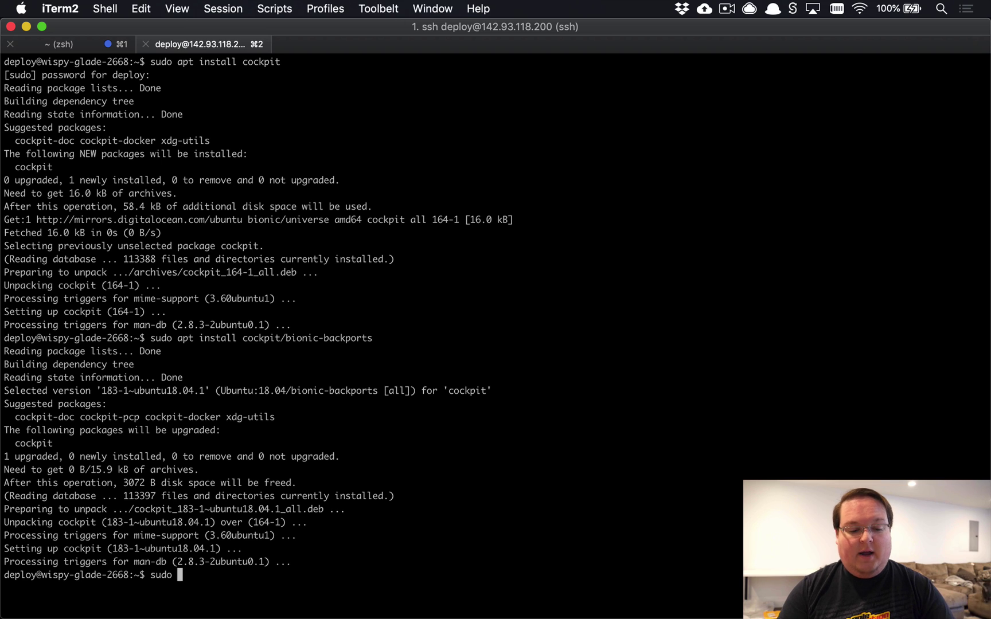
{"action": "type", "text": "ufw allow 9090"}
{"action": "key", "text": "Return"}
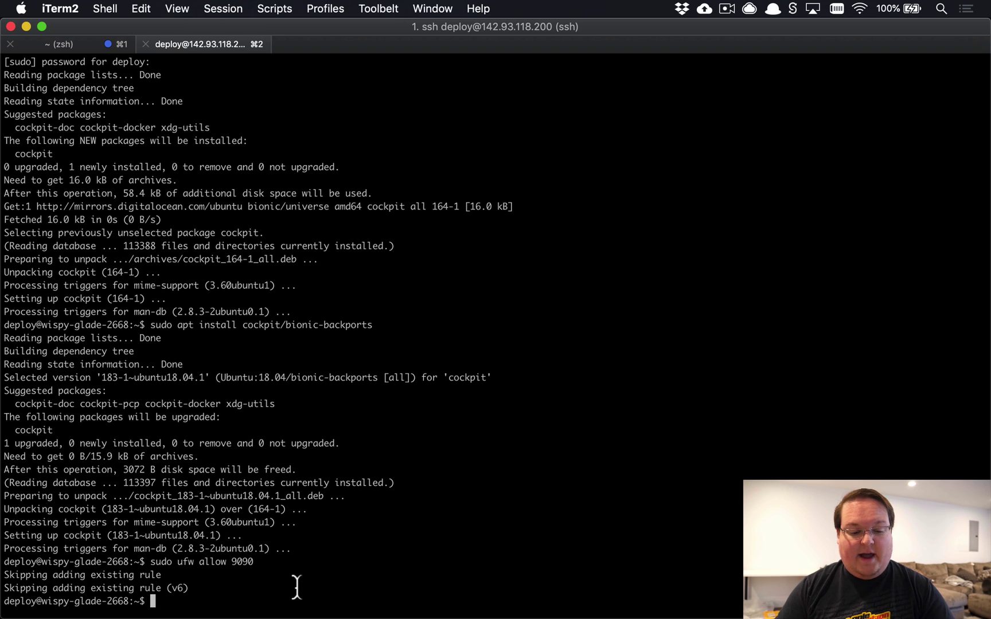
{"action": "left_click_drag", "start_coordinate": [216, 597], "coordinate": [1, 575]}
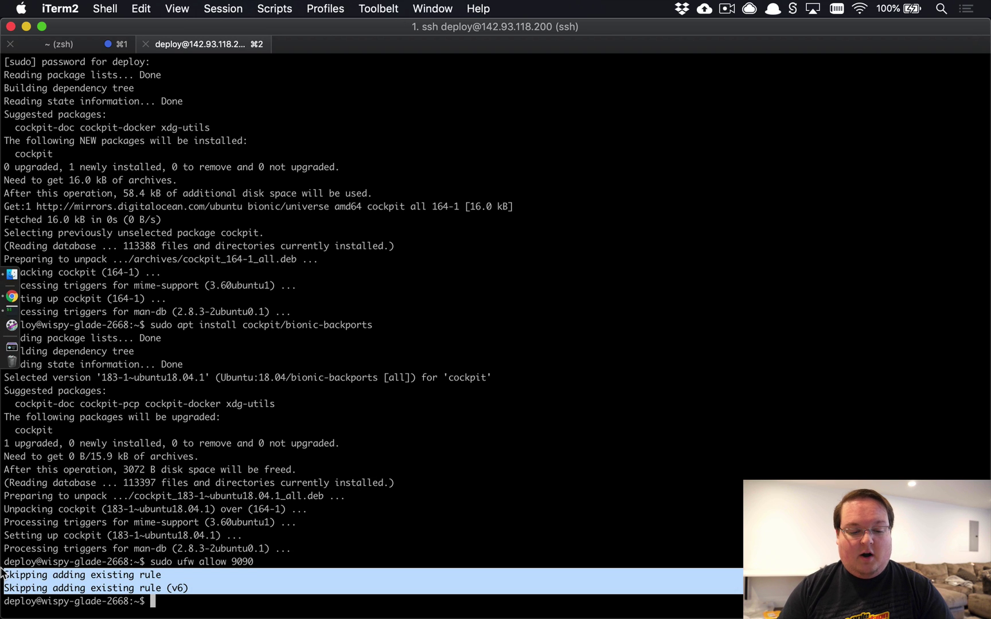
{"action": "left_click", "coordinate": [202, 586]}
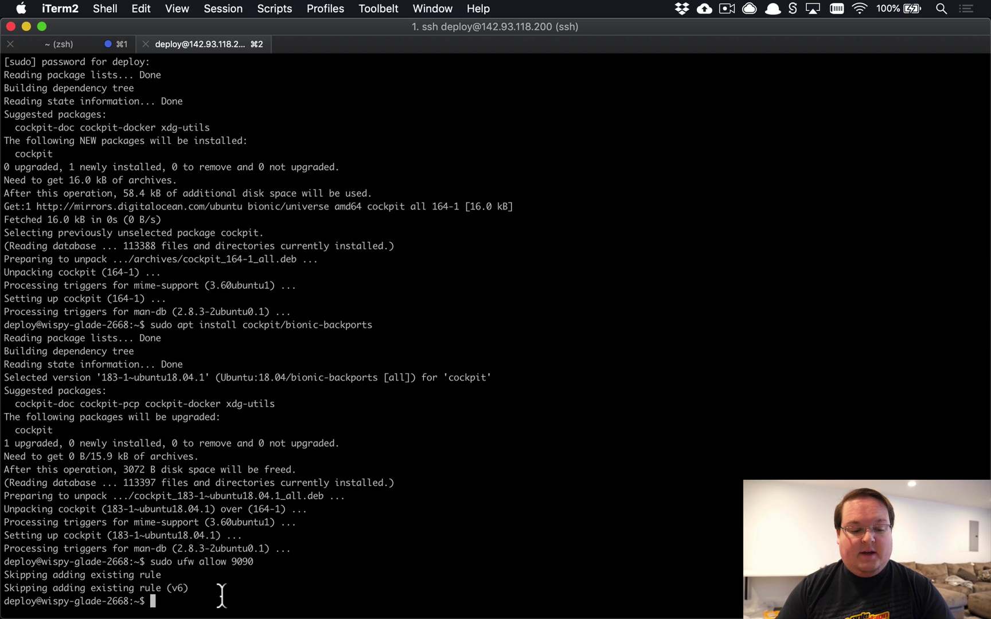
{"action": "left_click_drag", "start_coordinate": [215, 596], "coordinate": [2, 575]}
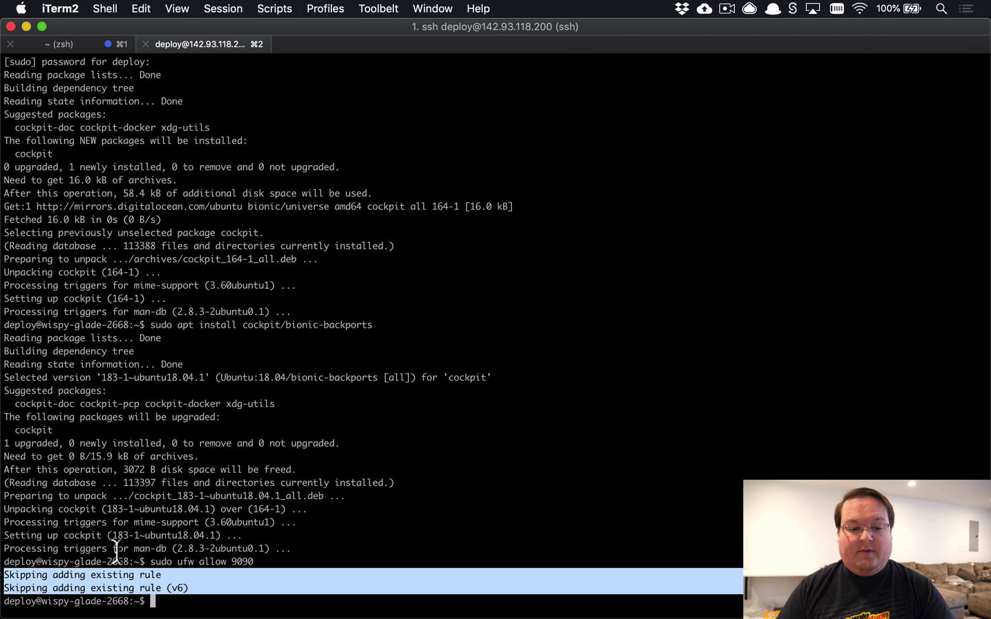
{"action": "key", "text": "super+Tab"}
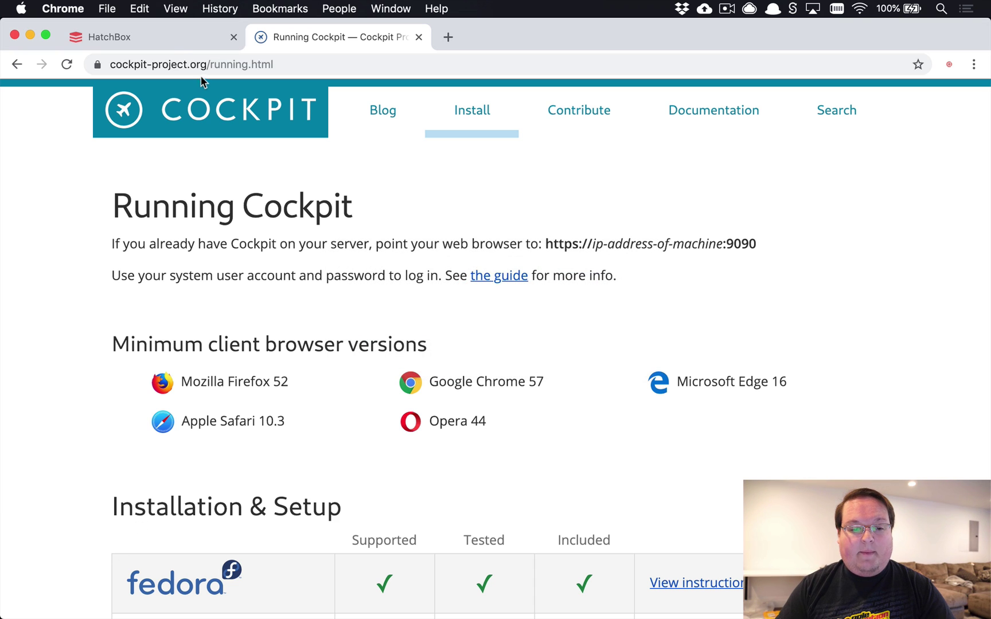
{"action": "left_click", "coordinate": [156, 45]}
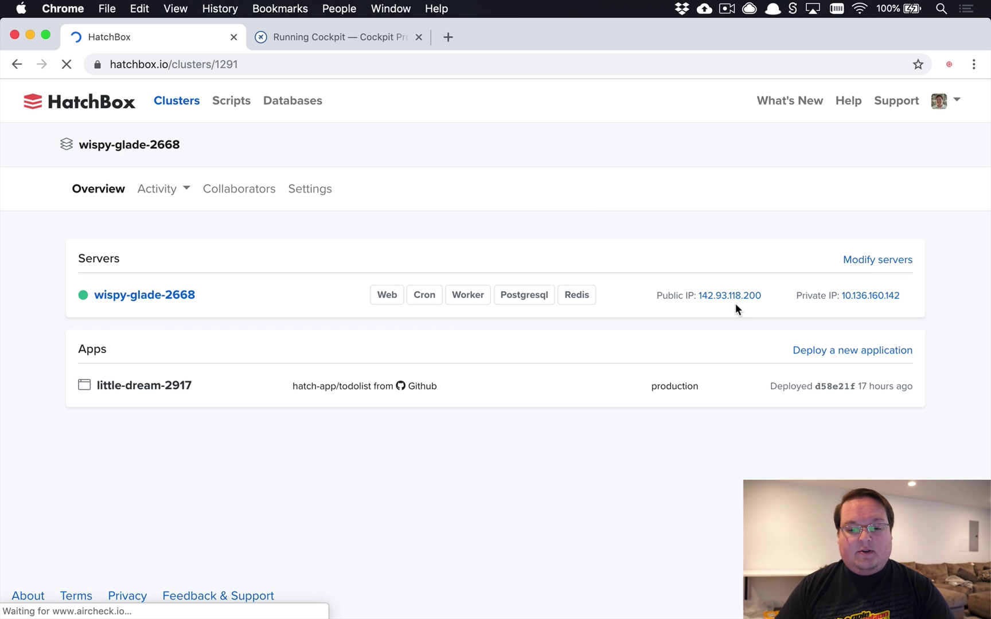
{"action": "left_click", "coordinate": [729, 295]}
{"action": "key", "text": "super+t"}
{"action": "type", "text": "142.93.118.200"}
{"action": "type", "text": ":9090"}
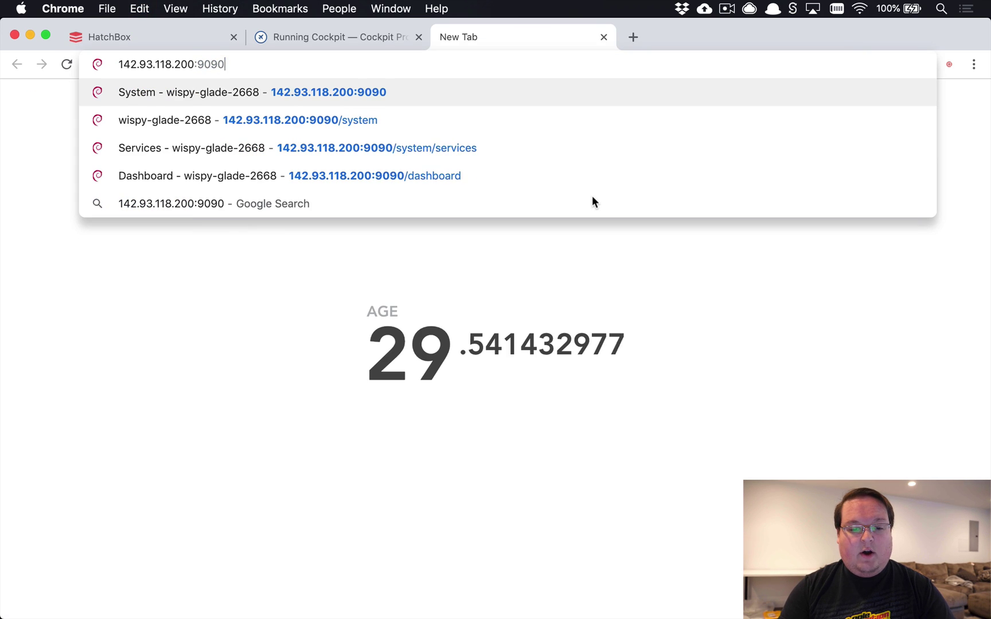
{"action": "key", "text": "super+Left"}
{"action": "type", "text": "htt"}
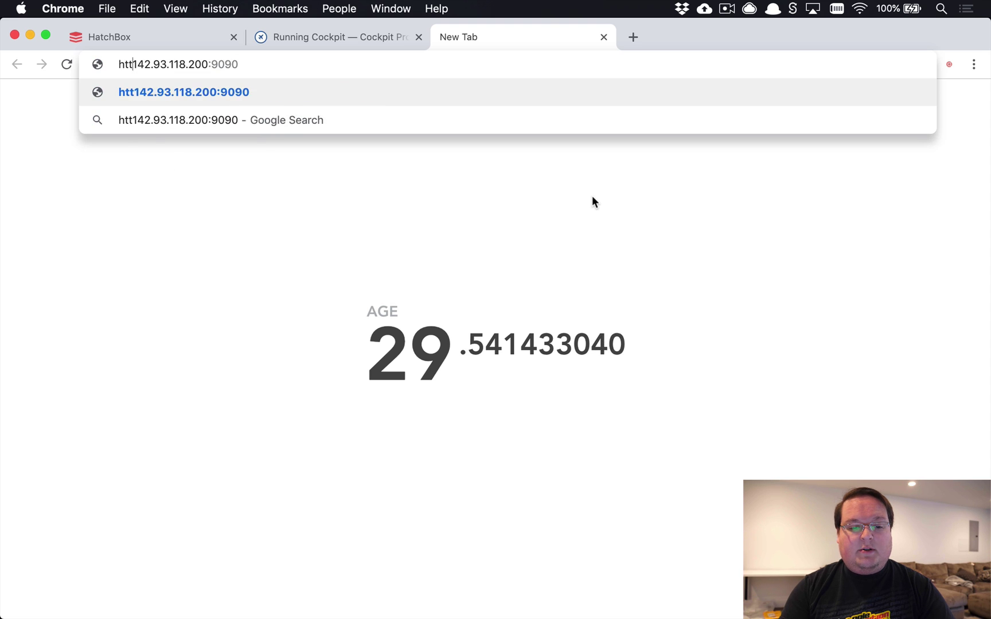
{"action": "type", "text": "ps://"}
{"action": "key", "text": "Return"}
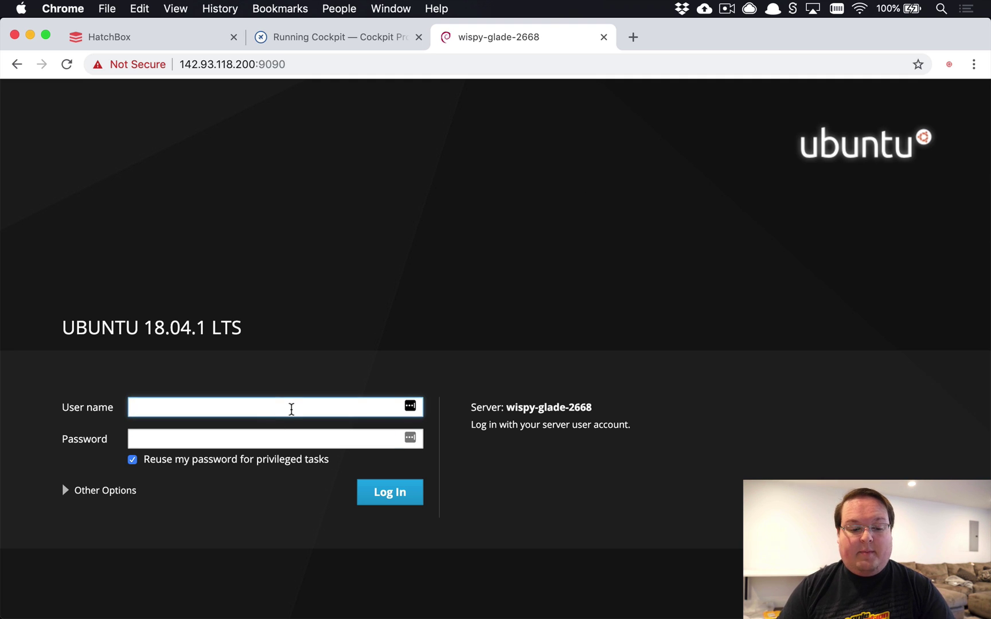
Step: Log in to Cockpit as the deploy user with the account password
{"action": "type", "text": "deploy"}
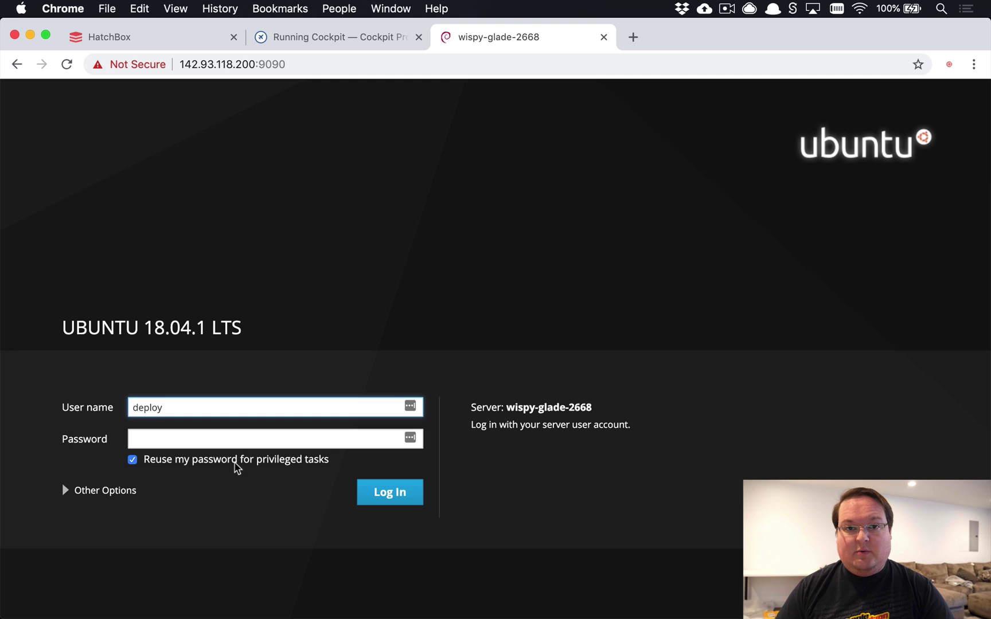
{"action": "key", "text": "Tab"}
{"action": "key", "text": "super+v"}
{"action": "left_click", "coordinate": [385, 494]}
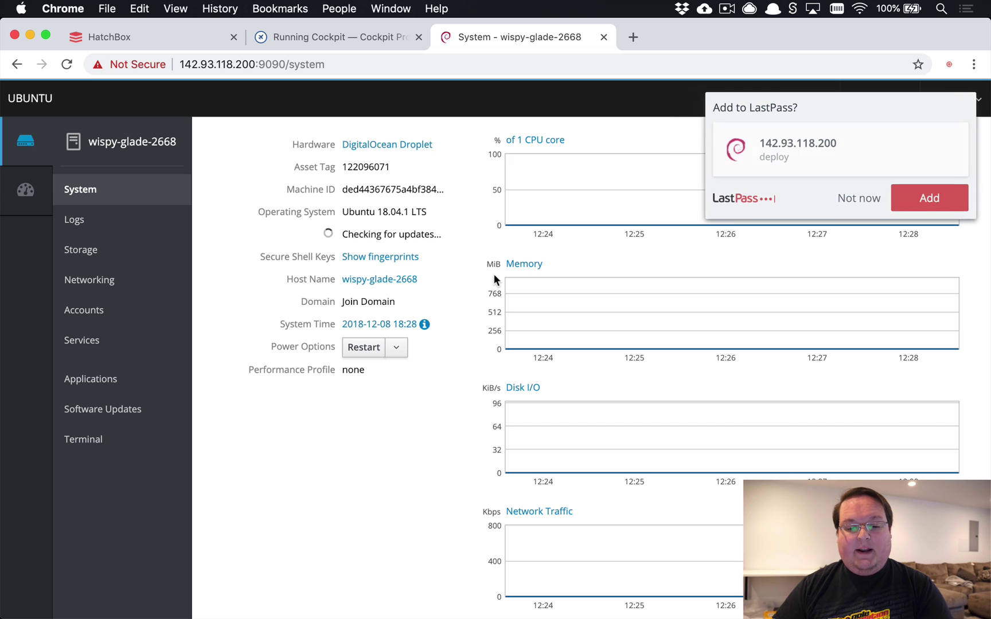
Step: Dismiss the password popup, highlight the OS and up-to-date lines, check Power Options, then open Logs
{"action": "left_click", "coordinate": [893, 205]}
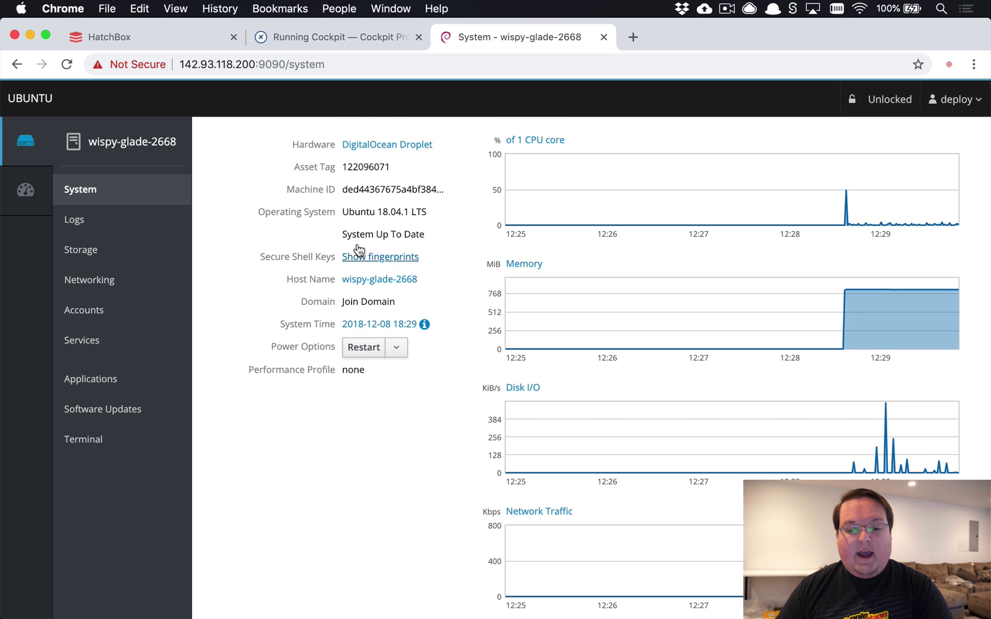
{"action": "triple_click", "coordinate": [348, 232]}
{"action": "triple_click", "coordinate": [375, 211]}
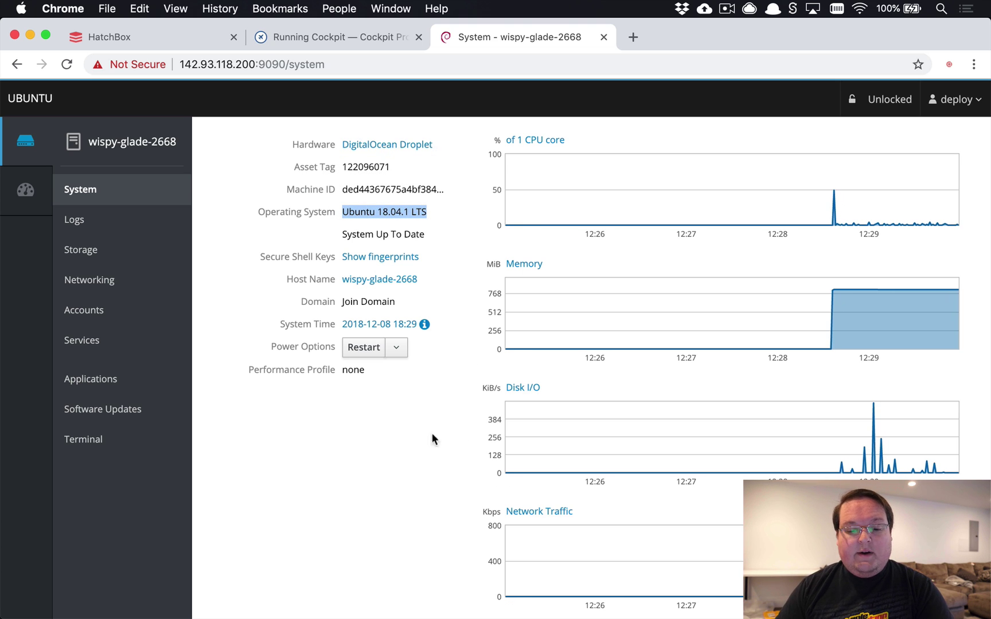
{"action": "left_click", "coordinate": [402, 349]}
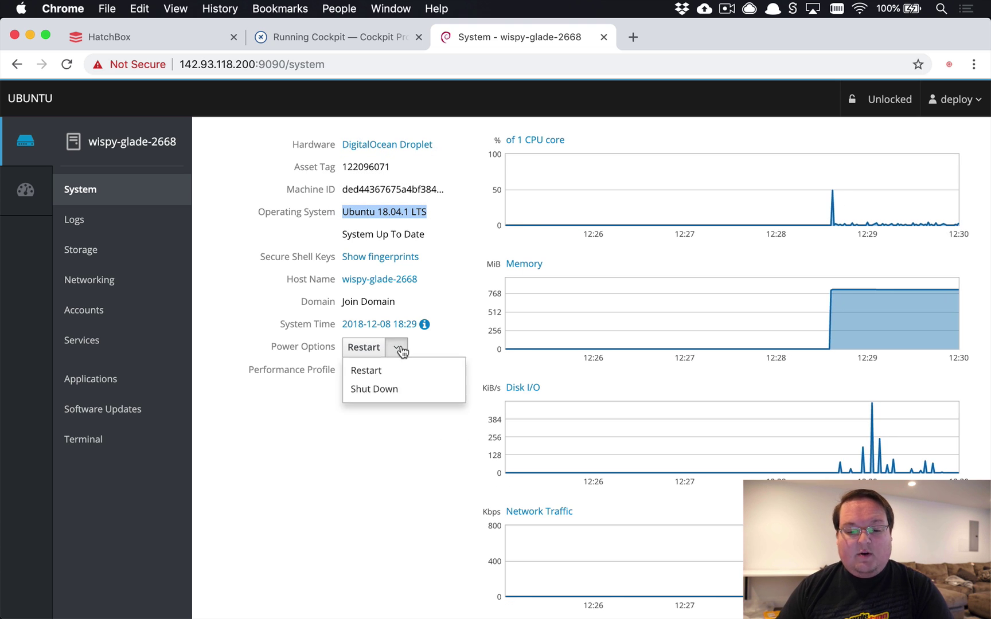
{"action": "left_click", "coordinate": [451, 340]}
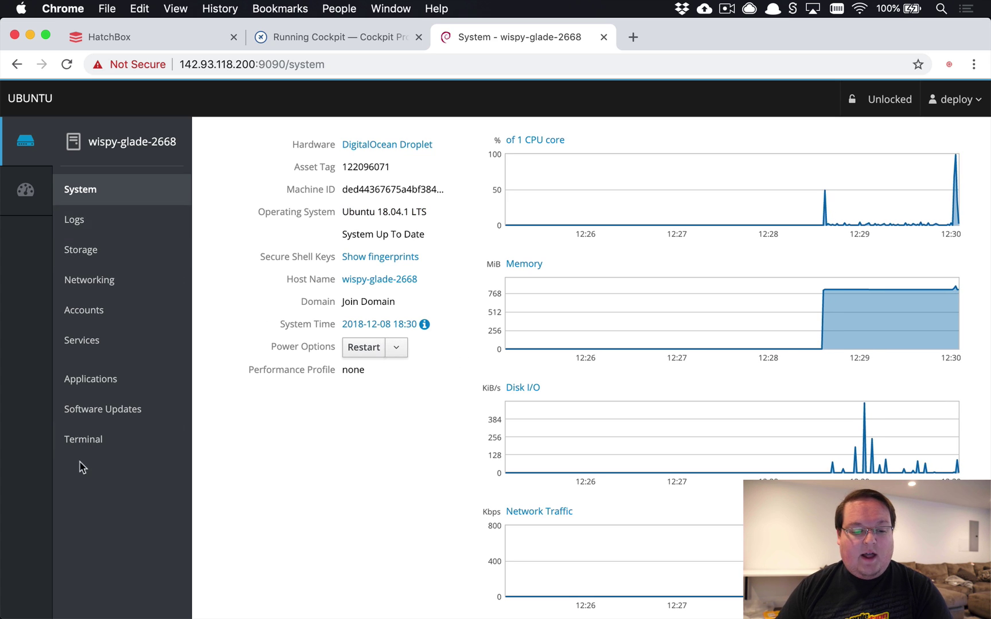
{"action": "left_click", "coordinate": [113, 222]}
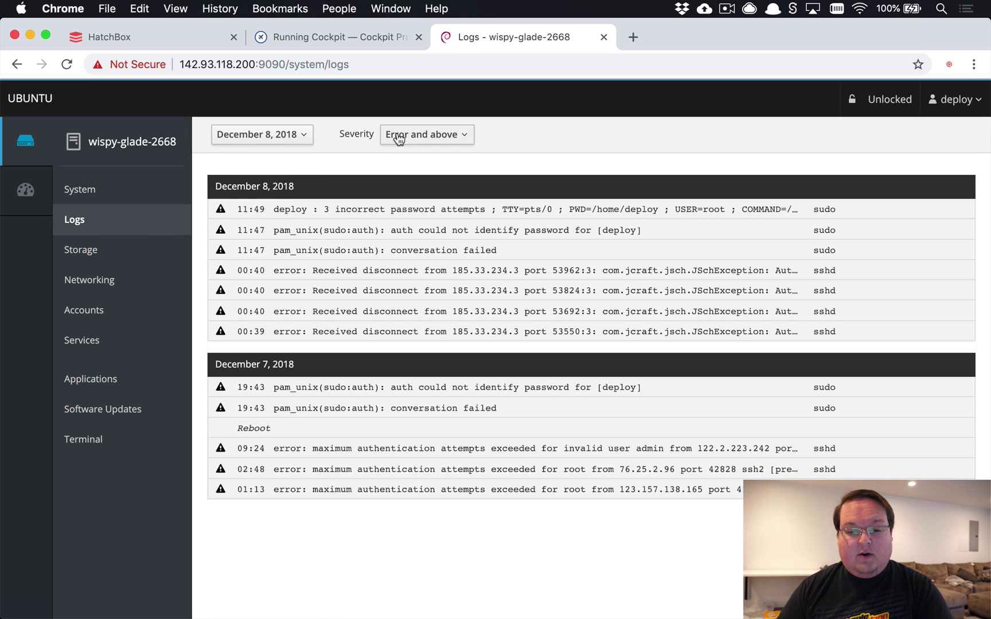
Step: Set the log Severity filter to Everything and scroll through the December 8 entries
{"action": "left_click", "coordinate": [395, 134]}
{"action": "left_click", "coordinate": [407, 162]}
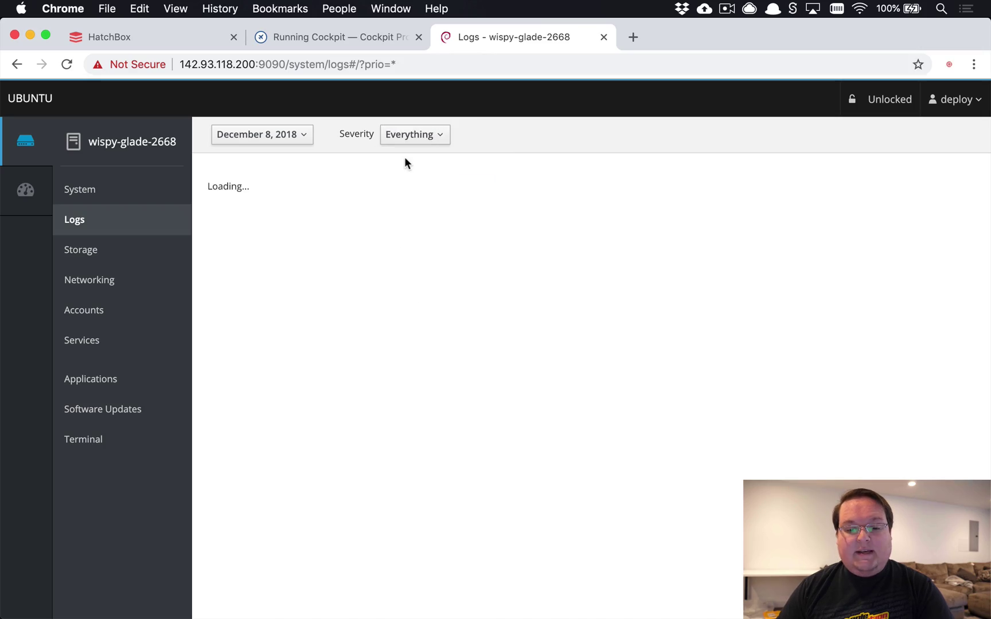
{"action": "scroll", "coordinate": [472, 368], "scroll_direction": "down", "scroll_amount": 20}
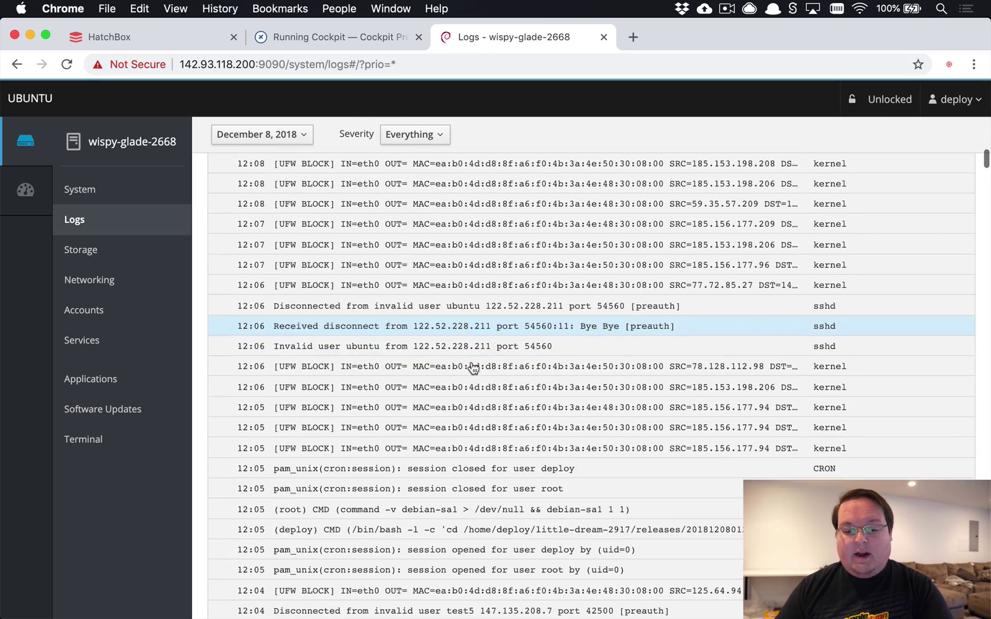
{"action": "scroll", "coordinate": [472, 367], "scroll_direction": "down", "scroll_amount": 2}
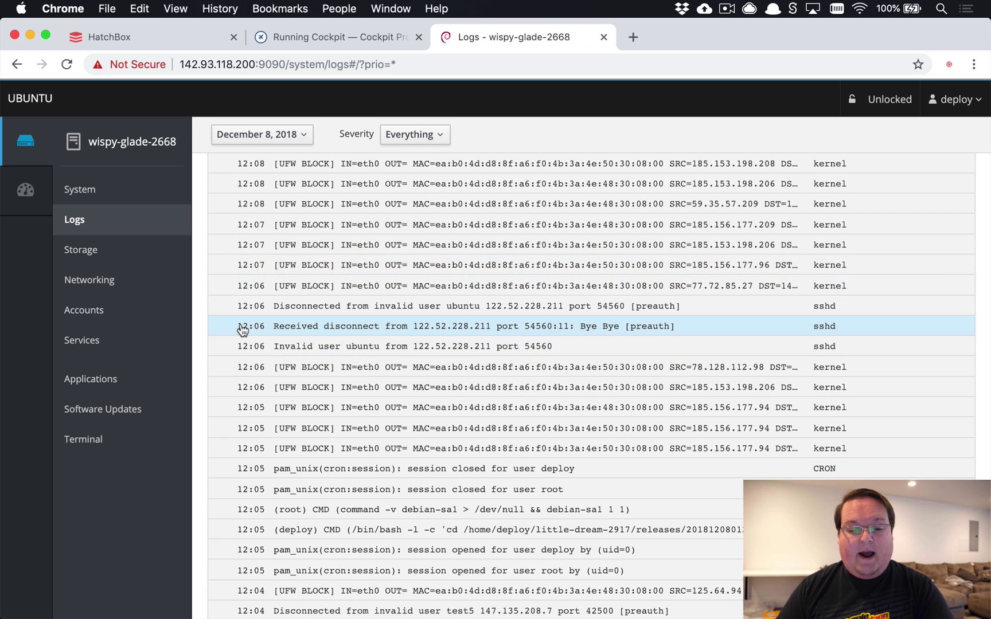
Step: Visit the Storage, Networking and Accounts pages, ending on the deploy and root accounts
{"action": "left_click", "coordinate": [117, 247]}
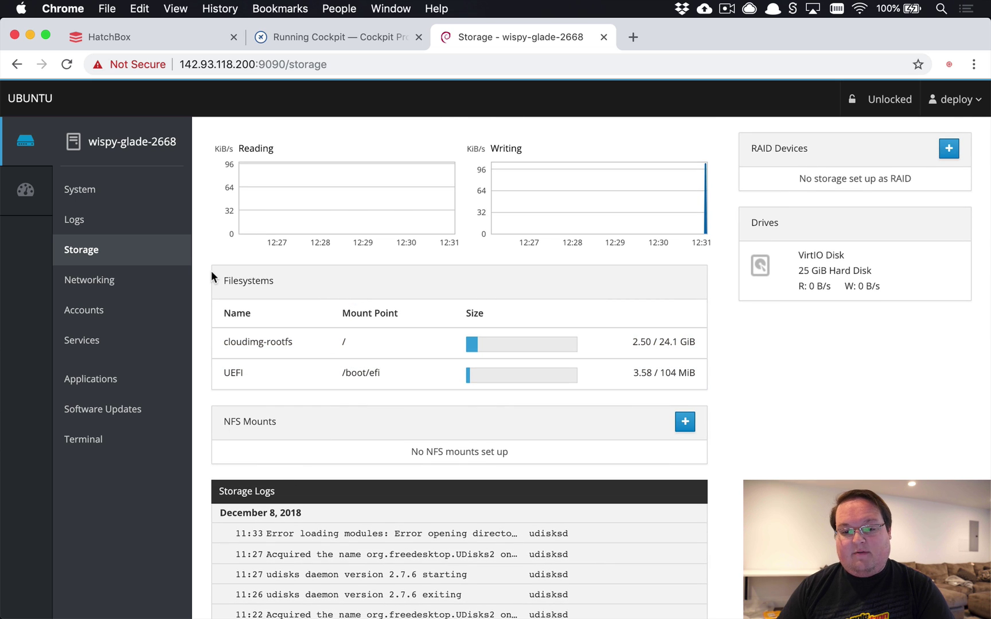
{"action": "left_click", "coordinate": [111, 283]}
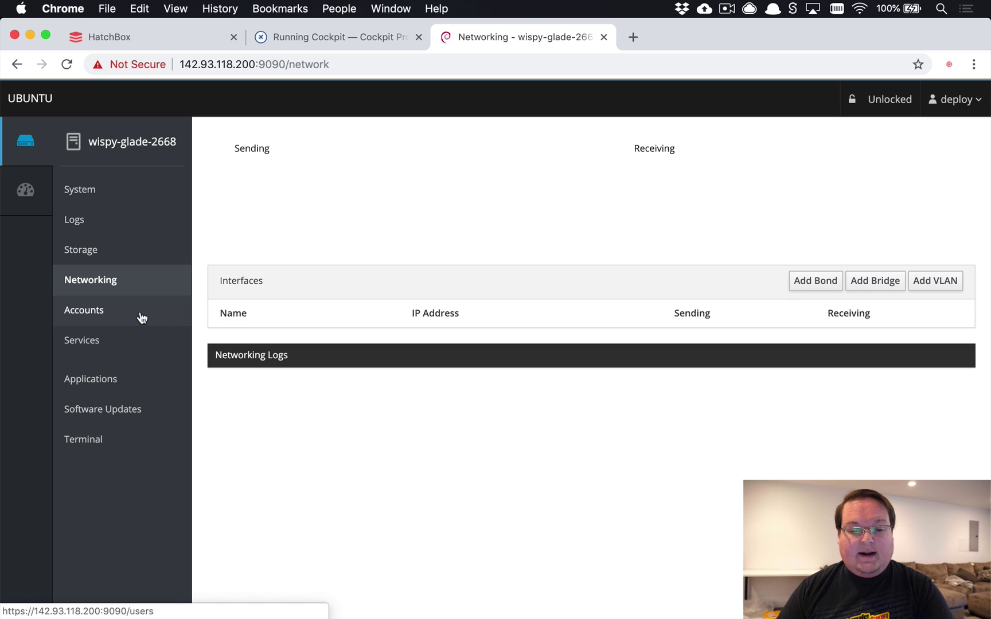
{"action": "left_click", "coordinate": [142, 318]}
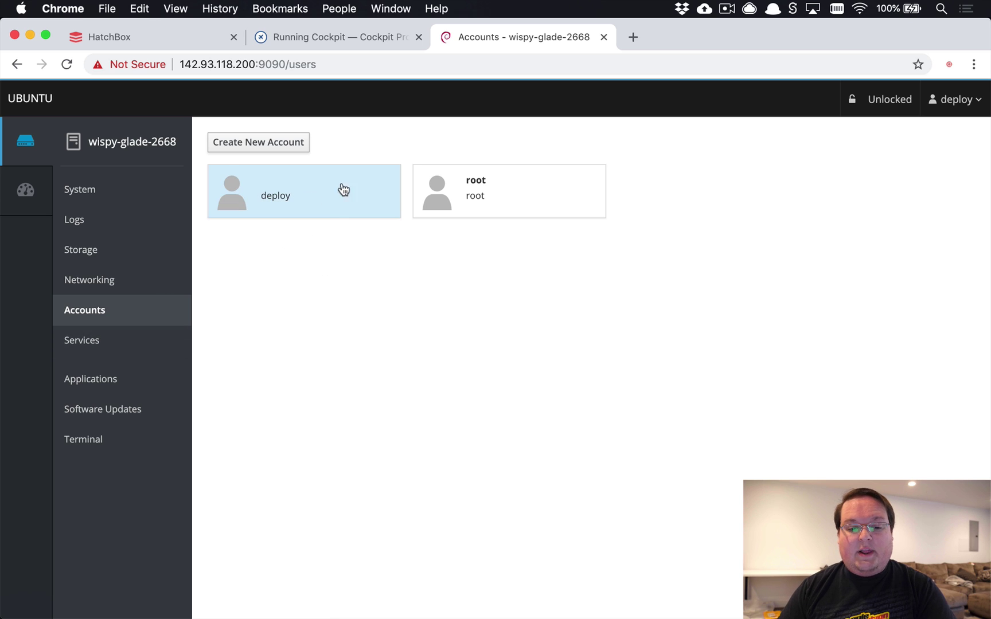
{"action": "left_click", "coordinate": [129, 340]}
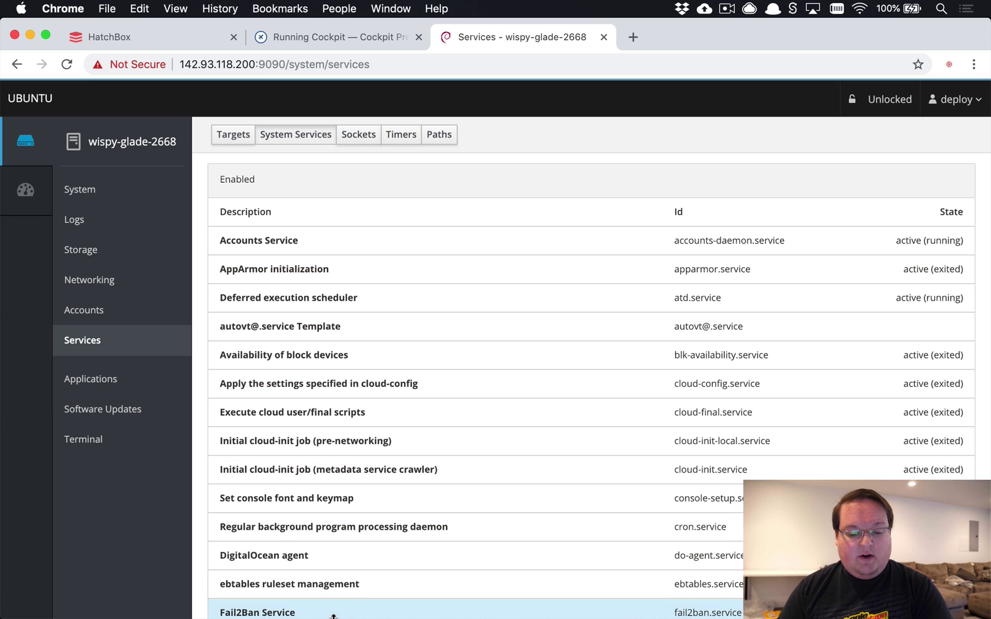
{"action": "scroll", "coordinate": [232, 544], "scroll_direction": "down", "scroll_amount": 5}
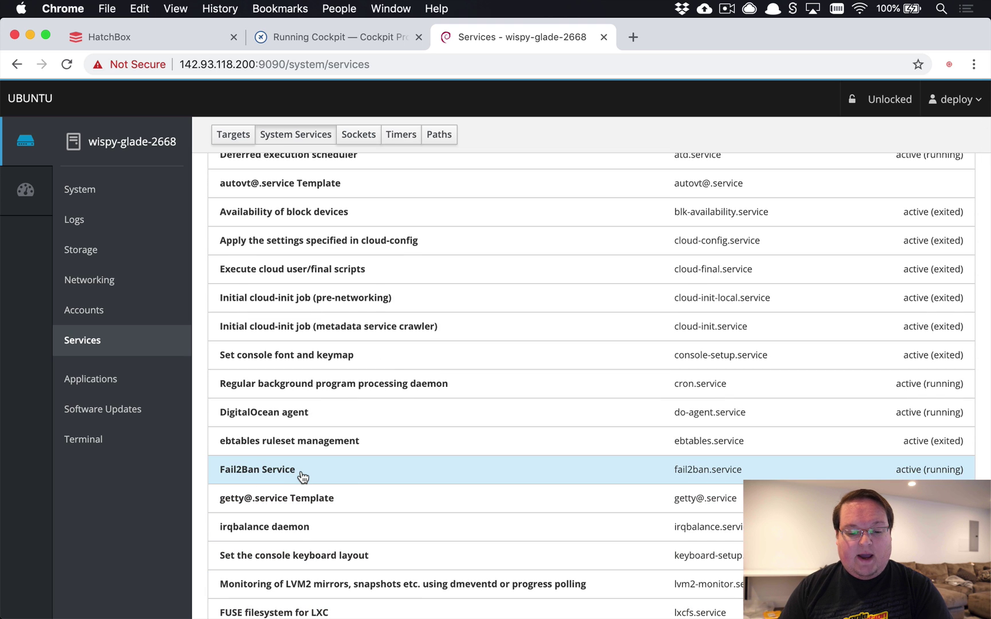
{"action": "scroll", "coordinate": [302, 478], "scroll_direction": "up", "scroll_amount": 3}
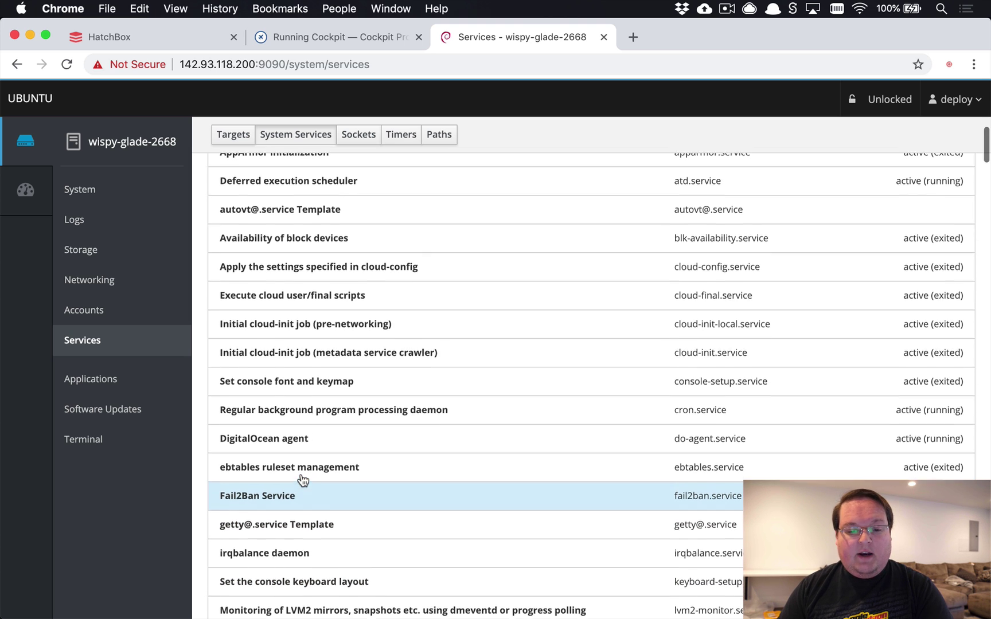
{"action": "scroll", "coordinate": [303, 480], "scroll_direction": "down", "scroll_amount": 4}
{"action": "scroll", "coordinate": [302, 480], "scroll_direction": "down", "scroll_amount": 5}
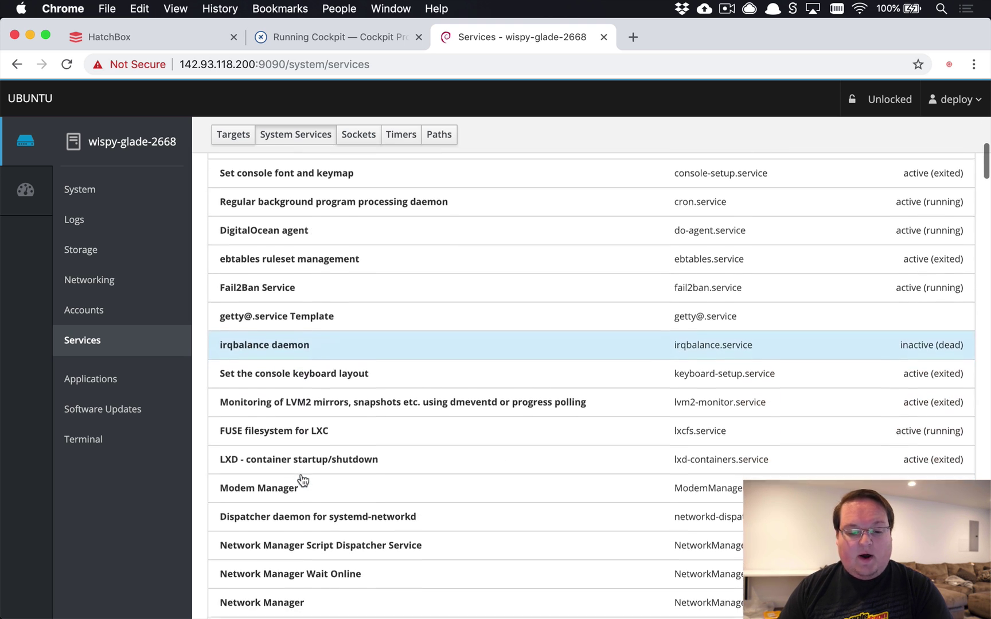
{"action": "scroll", "coordinate": [302, 479], "scroll_direction": "down", "scroll_amount": 1}
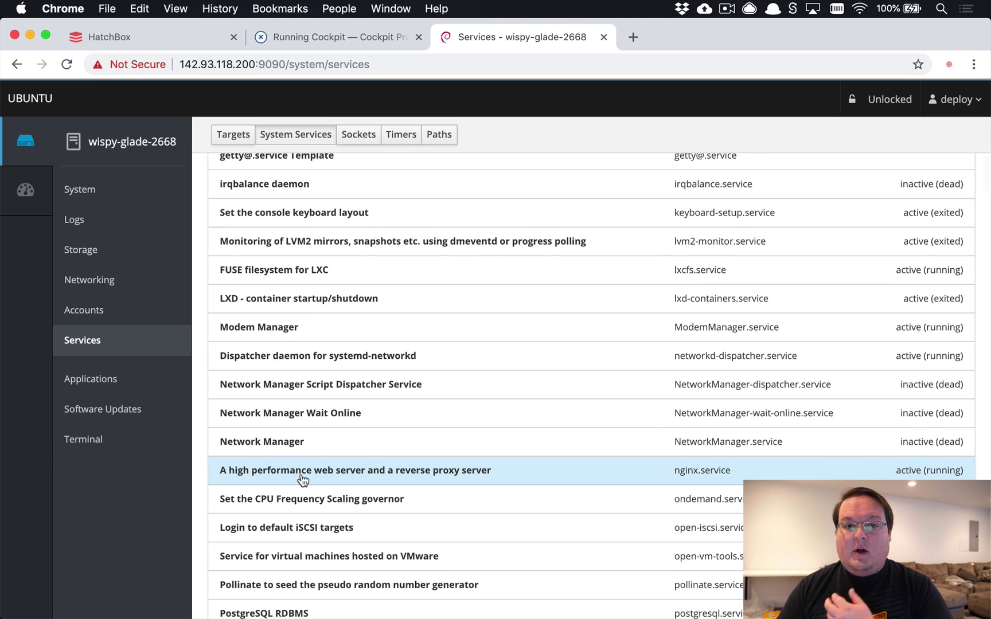
{"action": "scroll", "coordinate": [302, 480], "scroll_direction": "down", "scroll_amount": 5}
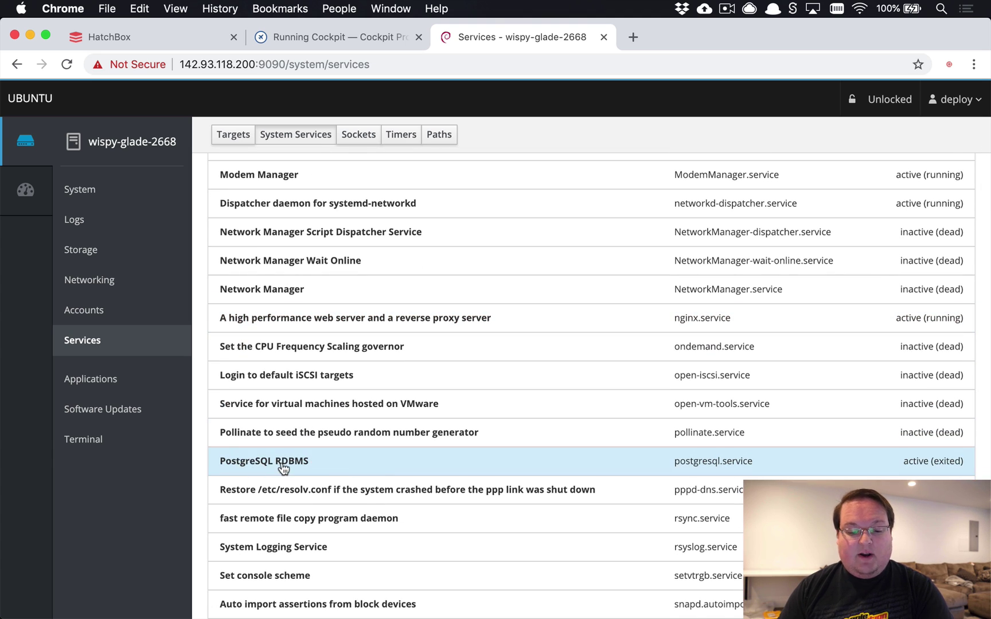
{"action": "left_click", "coordinate": [287, 465]}
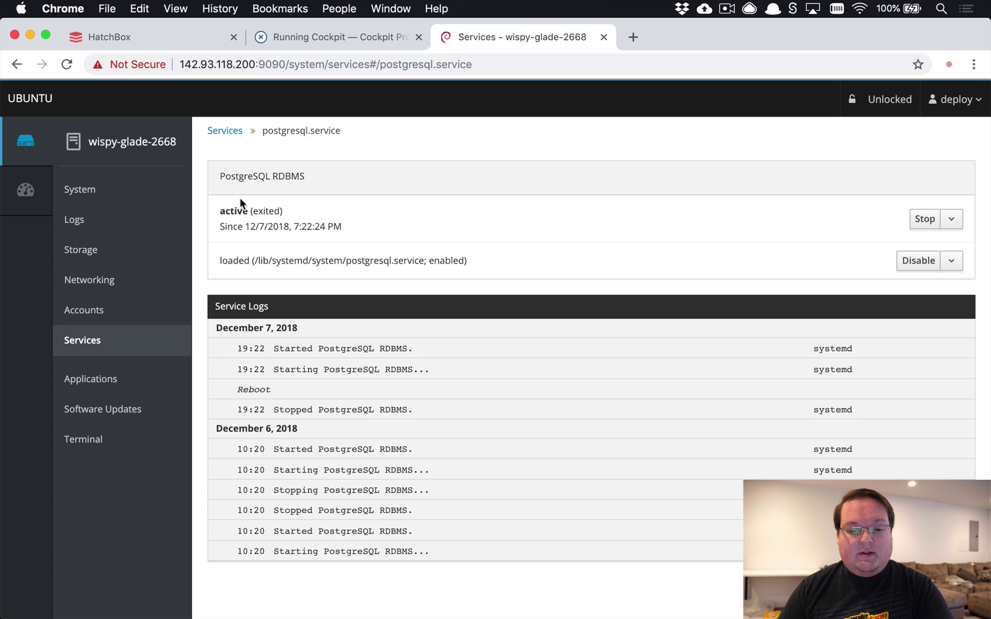
{"action": "left_click", "coordinate": [236, 133]}
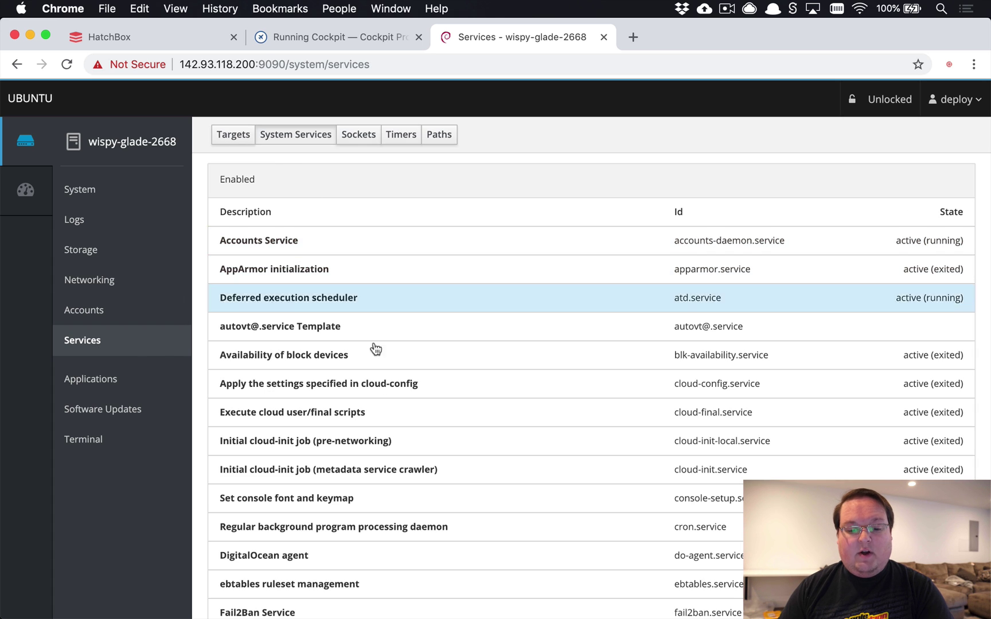
{"action": "scroll", "coordinate": [386, 383], "scroll_direction": "down", "scroll_amount": 5}
{"action": "scroll", "coordinate": [402, 438], "scroll_direction": "down", "scroll_amount": 3}
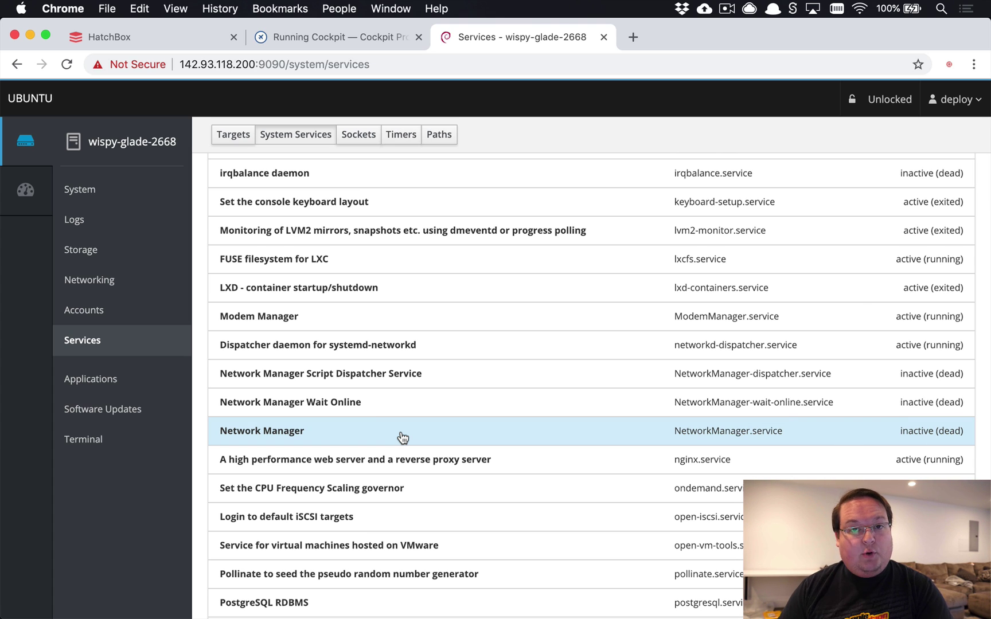
{"action": "scroll", "coordinate": [402, 438], "scroll_direction": "down", "scroll_amount": 5}
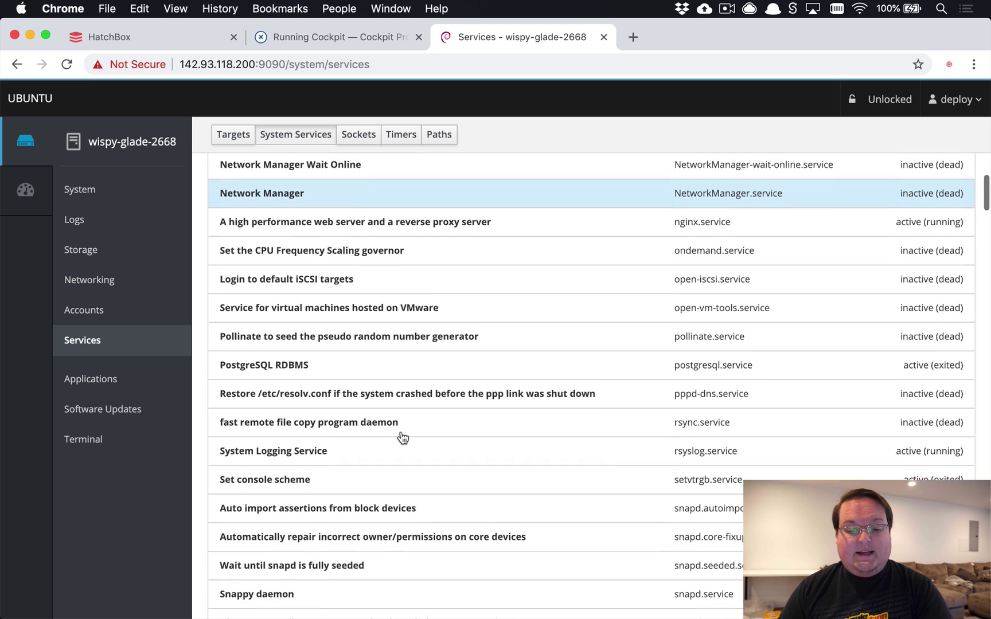
{"action": "scroll", "coordinate": [402, 437], "scroll_direction": "down", "scroll_amount": 10}
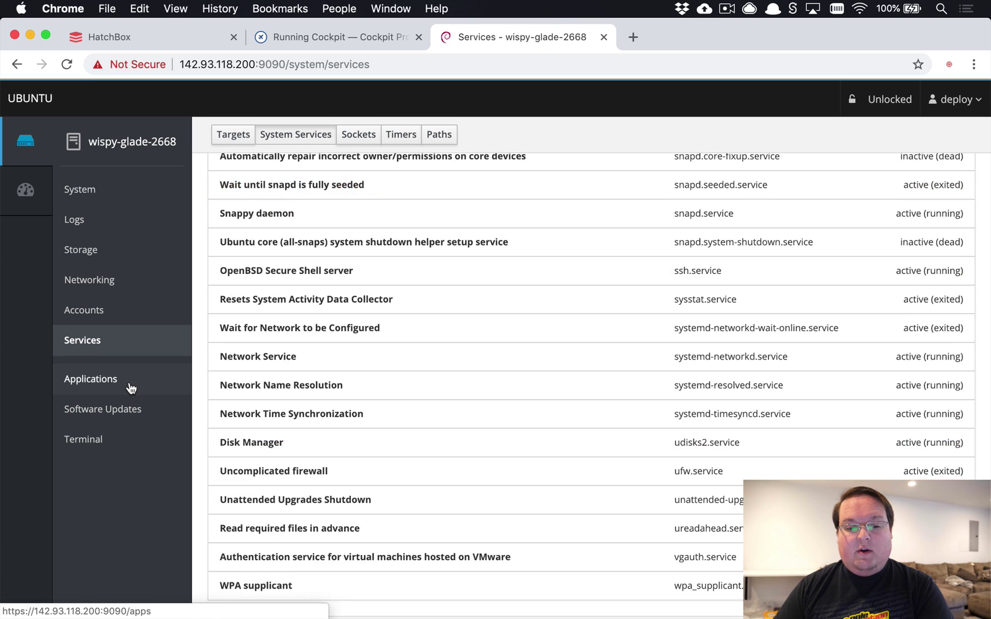
Step: Open Applications, then Software Updates, which shows no pending updates
{"action": "left_click", "coordinate": [129, 386]}
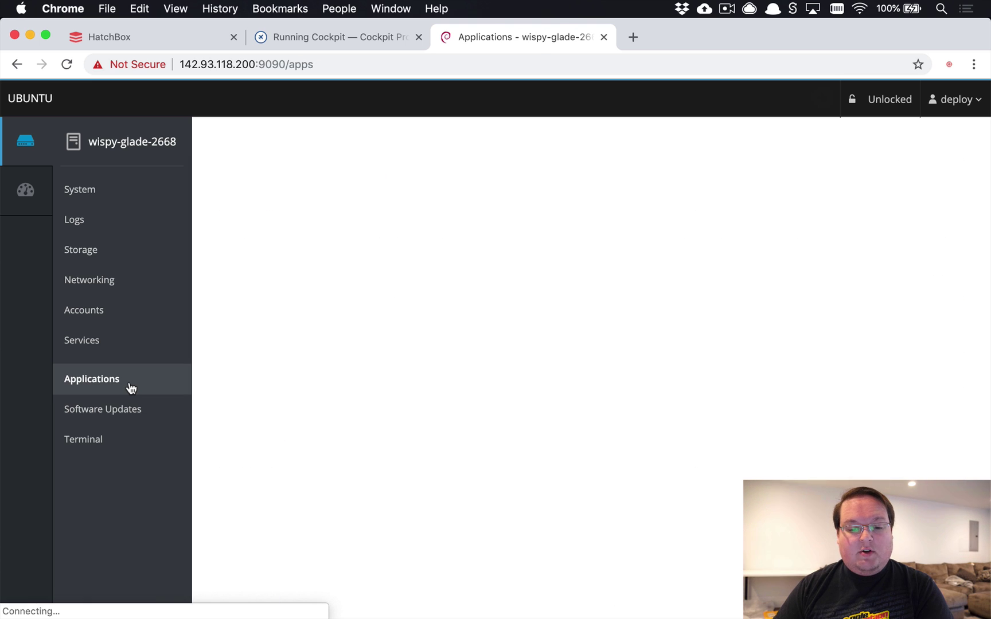
{"action": "left_click", "coordinate": [149, 422]}
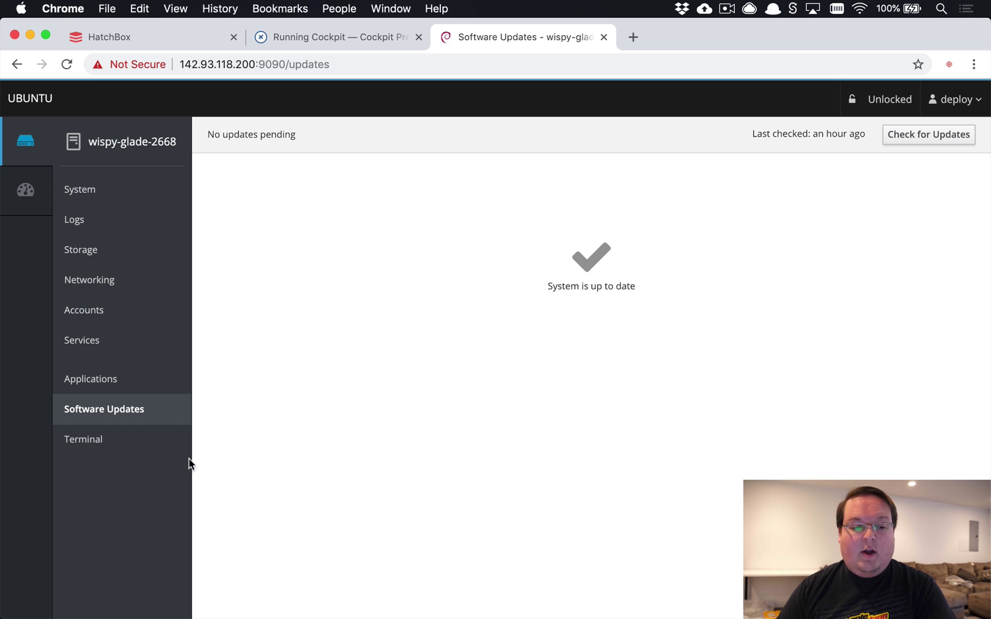
Step: Open a web terminal on the server from Cockpit's Terminal page
{"action": "left_click", "coordinate": [108, 446]}
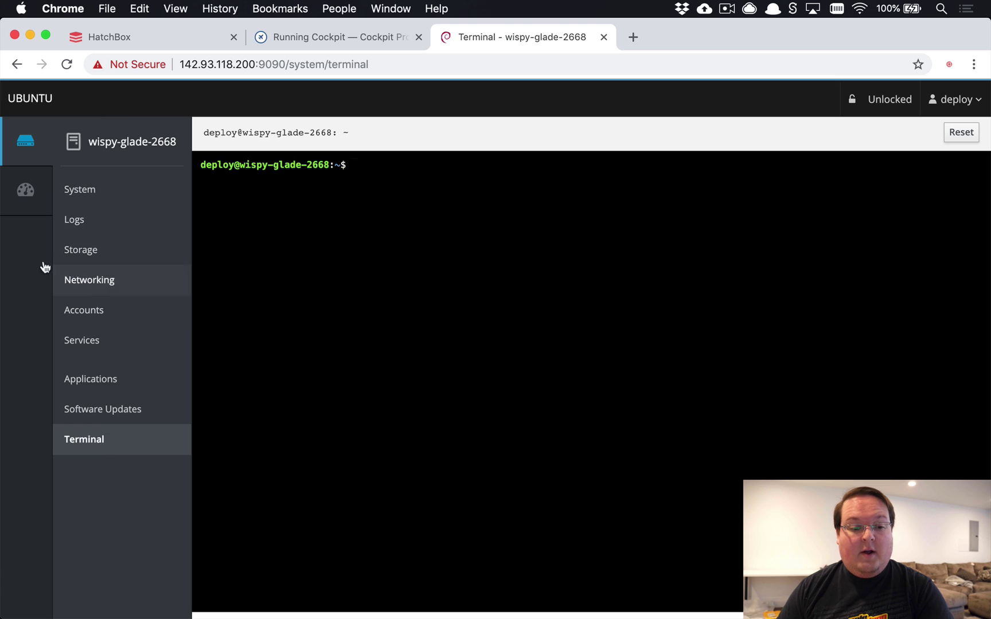
Step: Show the Dashboard, open and cancel the add-machine form, then return to the Running Cockpit tab
{"action": "mouse_move", "coordinate": [44, 265]}
{"action": "left_click", "coordinate": [48, 195]}
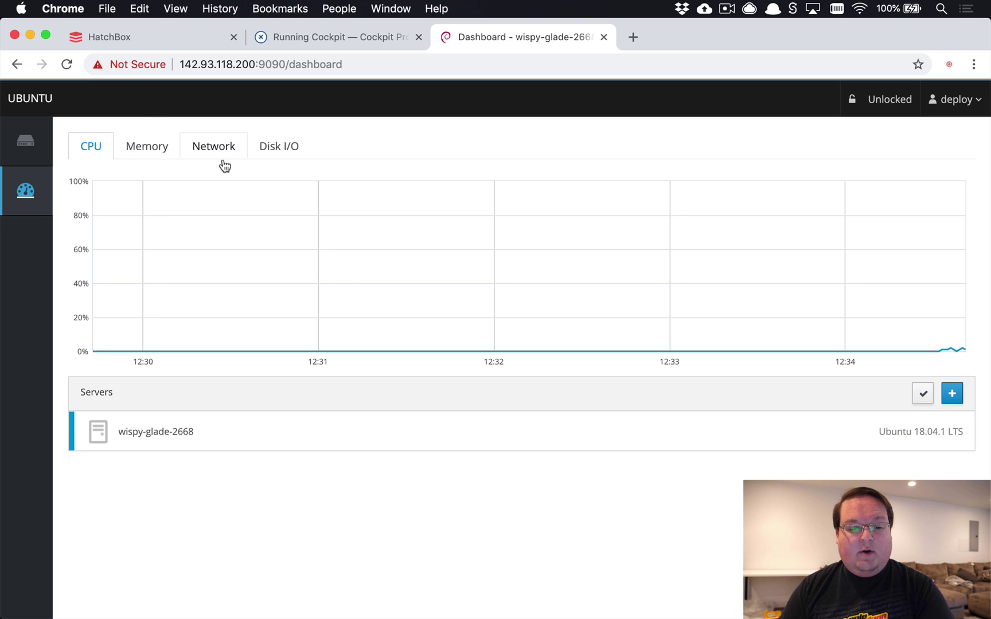
{"action": "left_click", "coordinate": [951, 395]}
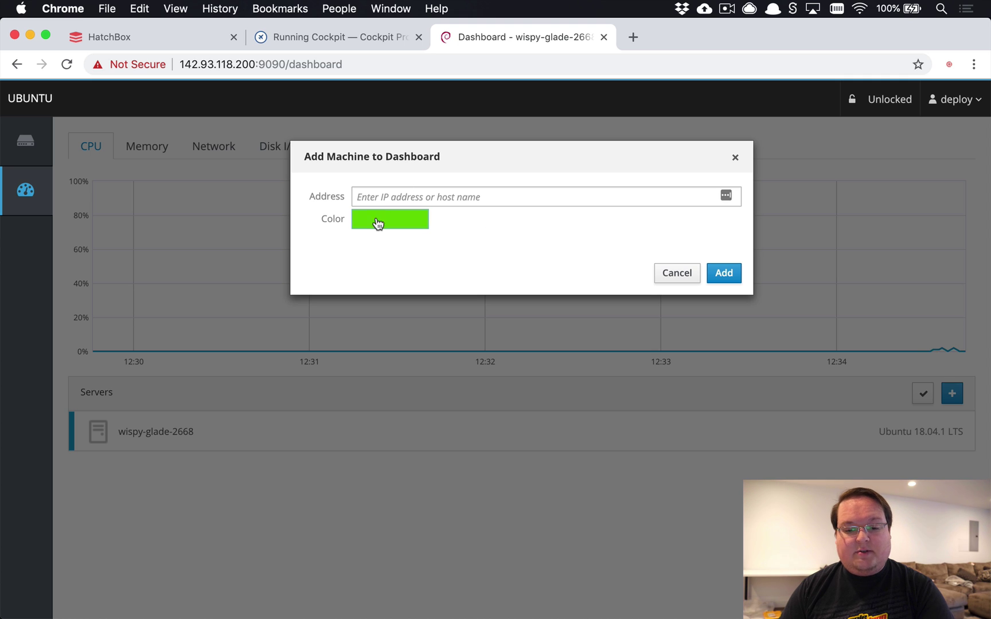
{"action": "left_click", "coordinate": [681, 281]}
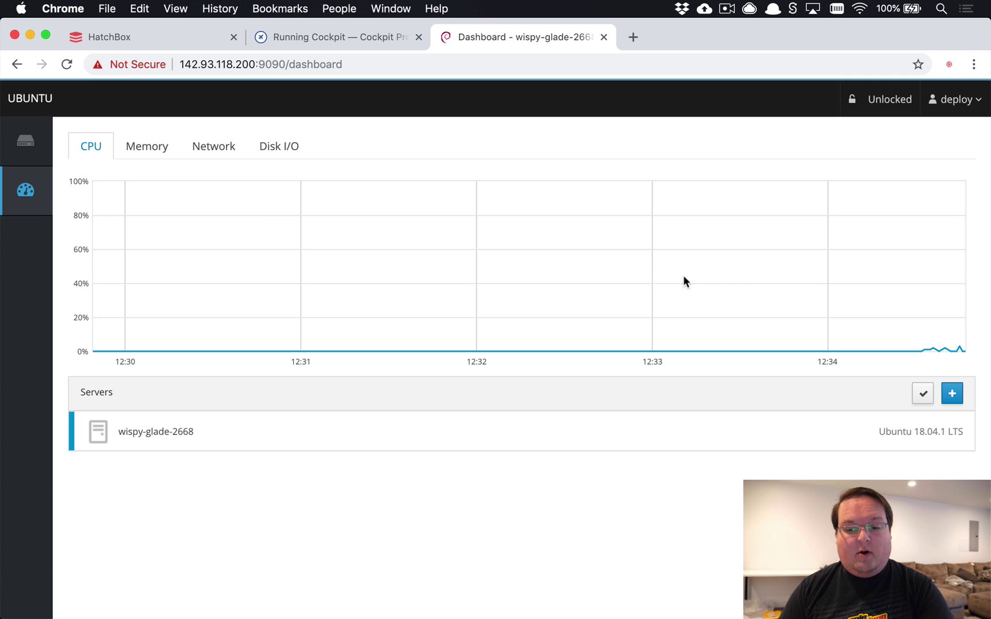
{"action": "left_click", "coordinate": [361, 43]}
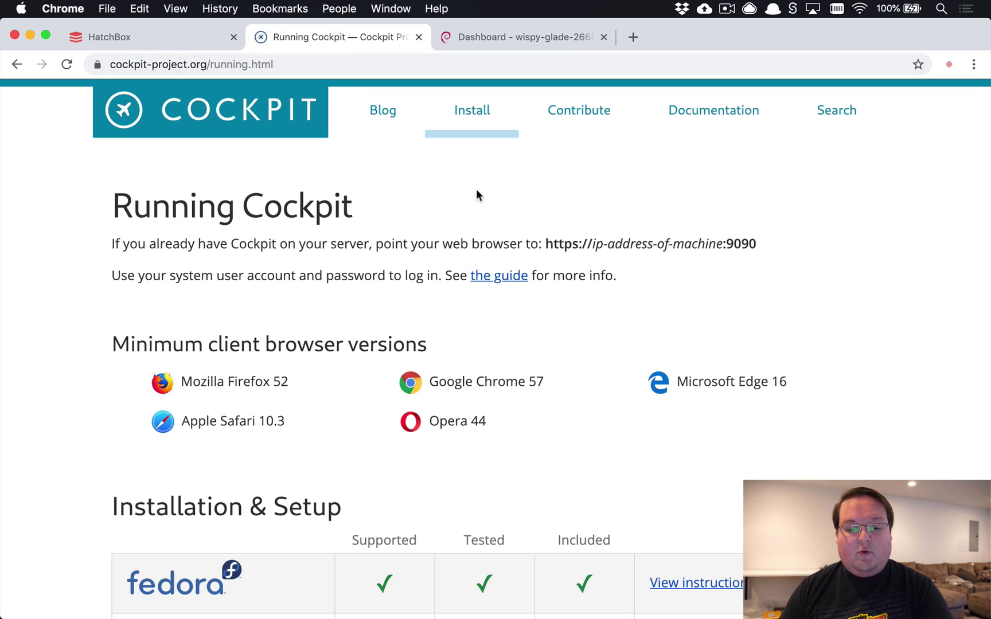
Step: Skim the Cockpit Deployment Guide, then go back to the homepage announcing Version 183
{"action": "left_click", "coordinate": [726, 109]}
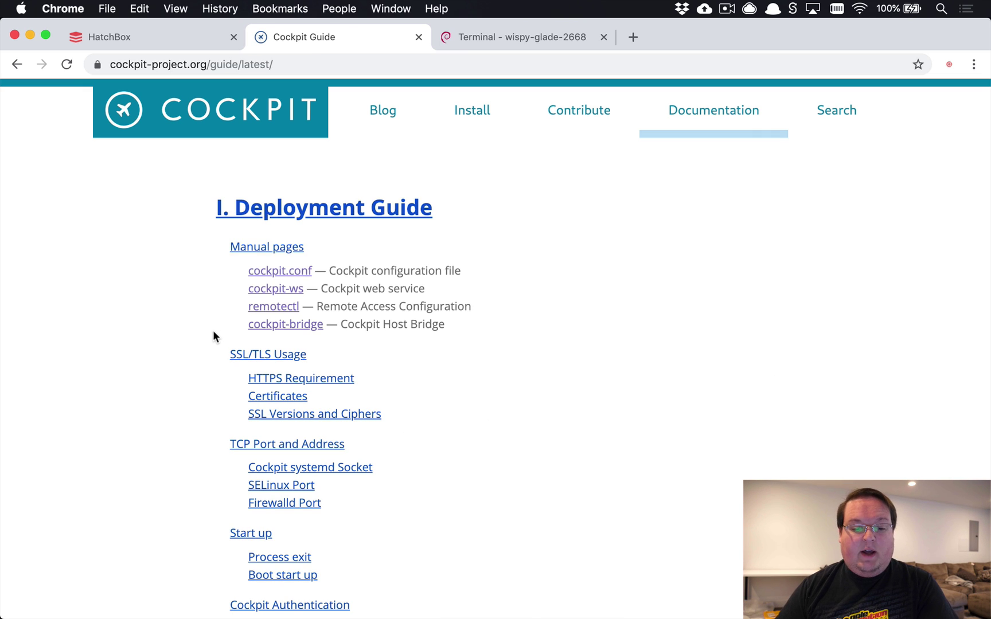
{"action": "scroll", "coordinate": [198, 288], "scroll_direction": "down", "scroll_amount": 5}
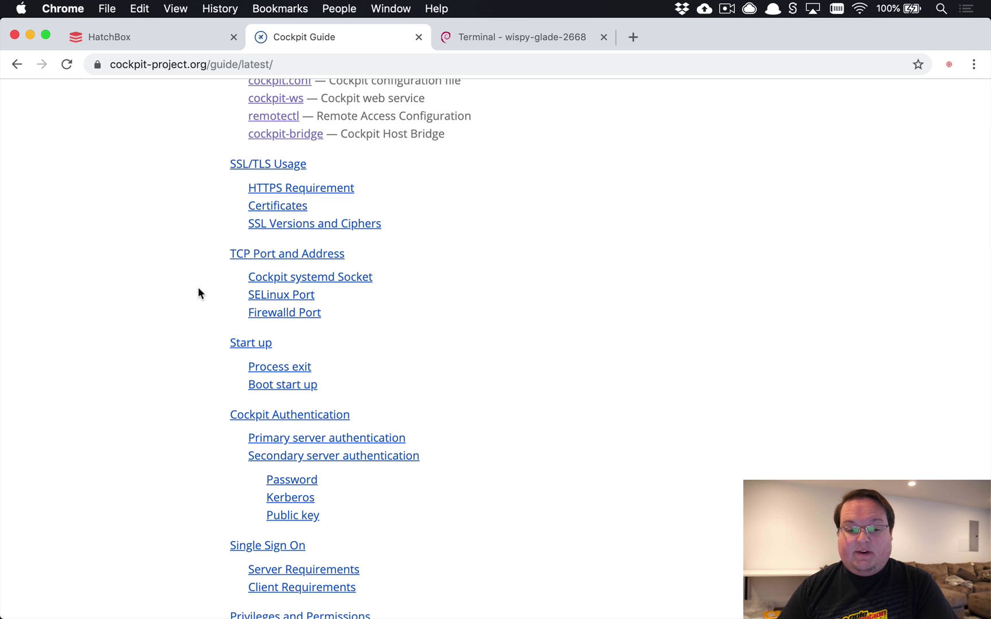
{"action": "scroll", "coordinate": [198, 287], "scroll_direction": "down", "scroll_amount": 2}
{"action": "scroll", "coordinate": [265, 420], "scroll_direction": "down", "scroll_amount": 3}
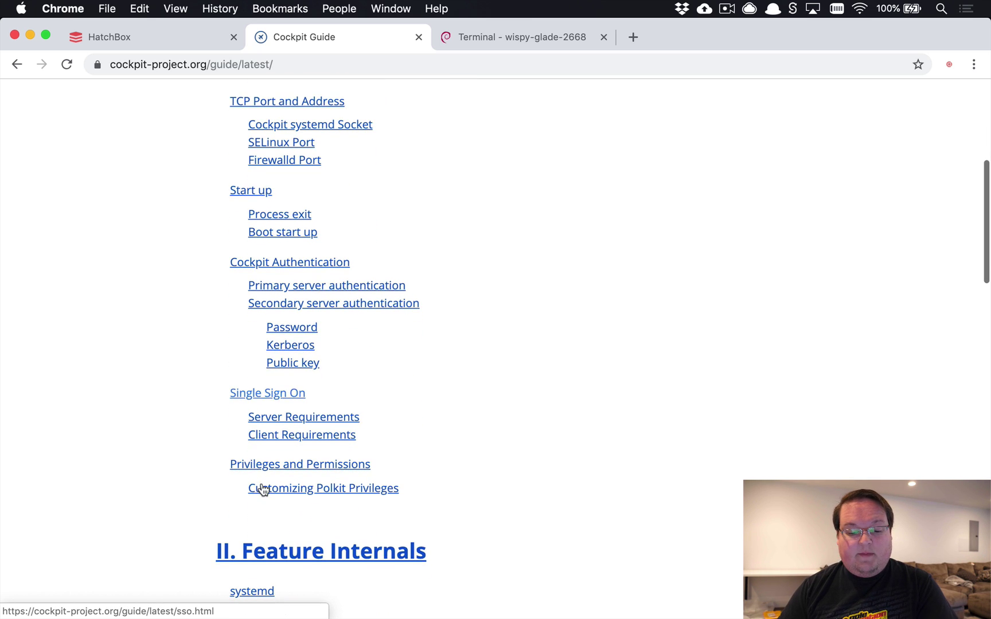
{"action": "scroll", "coordinate": [165, 425], "scroll_direction": "up", "scroll_amount": 10}
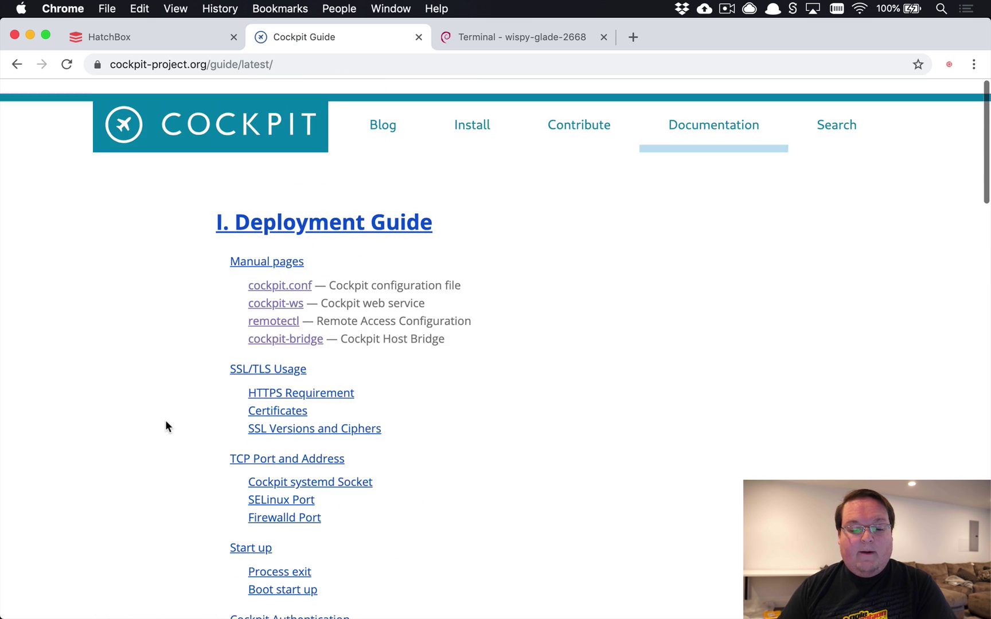
{"action": "left_click", "coordinate": [188, 131]}
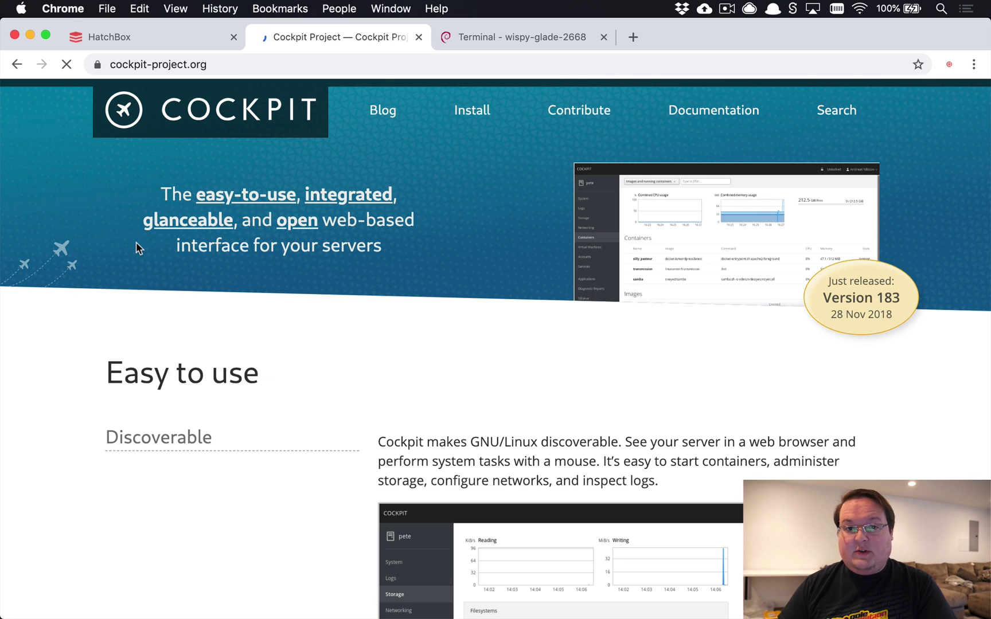